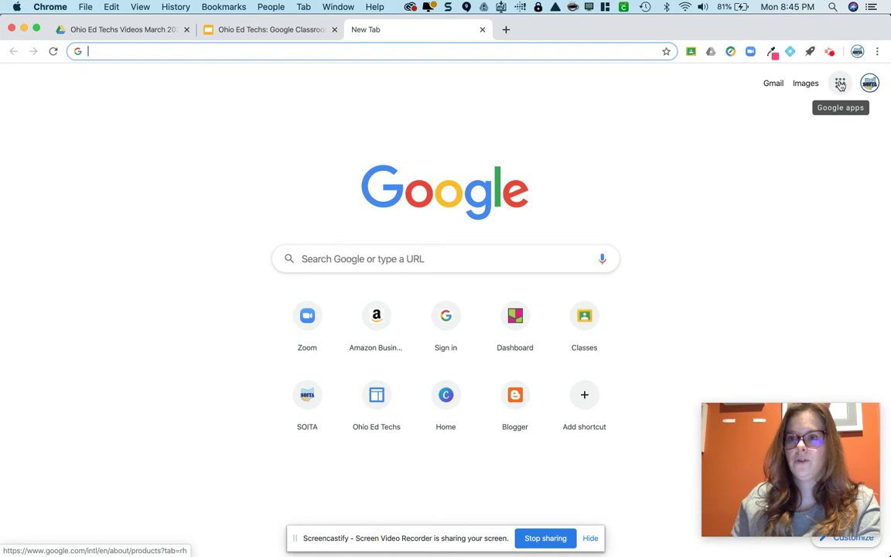
Launch Google Classroom from the Google apps list and close the empty new tab.
scroll(817, 256, down, 5)
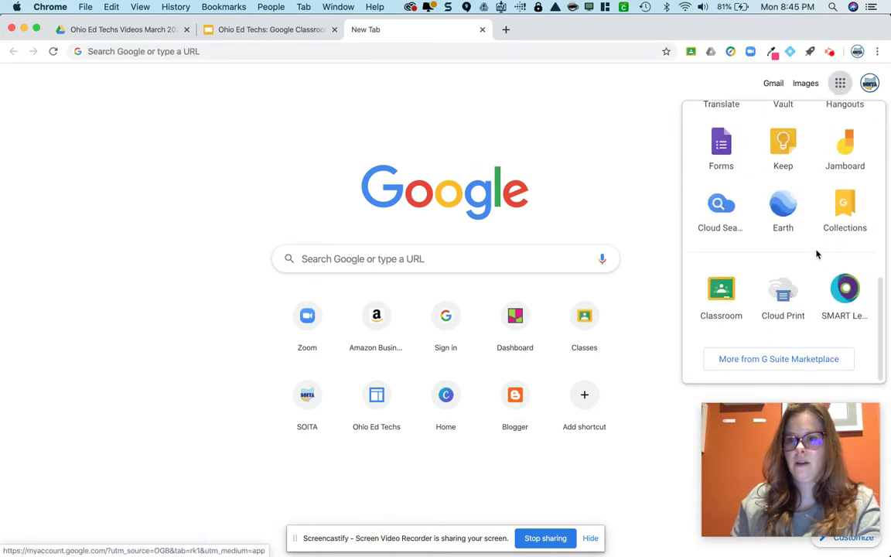
click(723, 294)
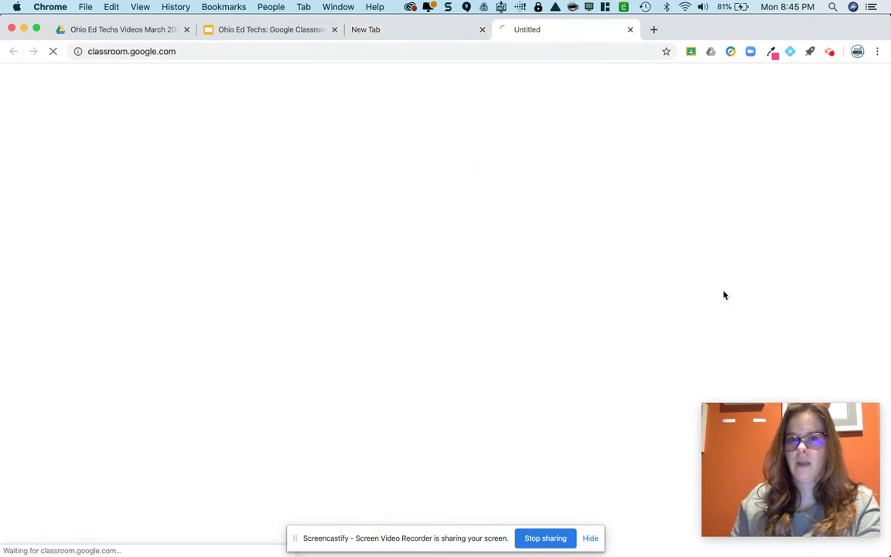
click(482, 31)
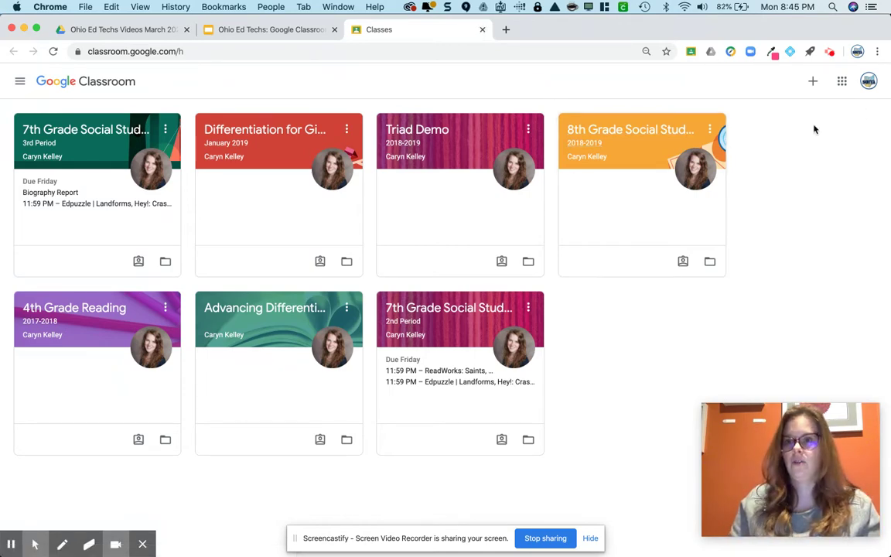
Begin joining a class with a code, then cancel without joining.
click(815, 83)
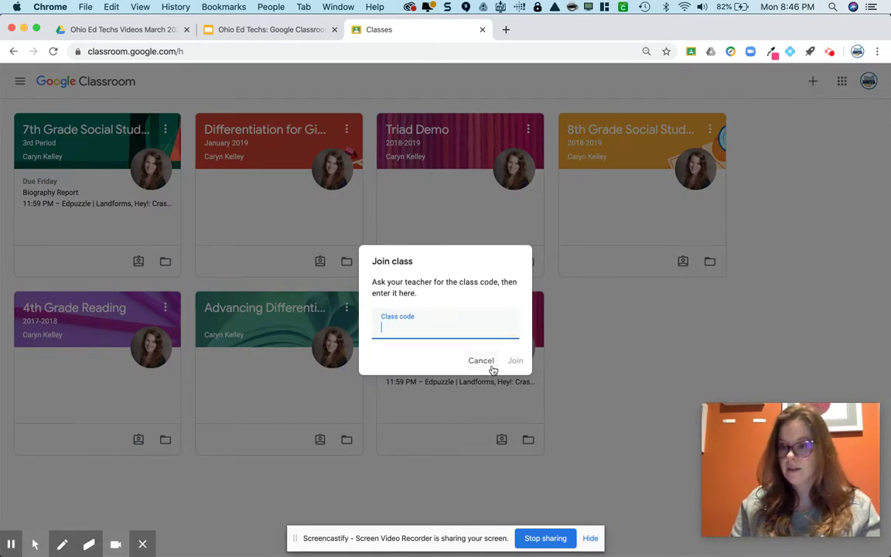
click(591, 538)
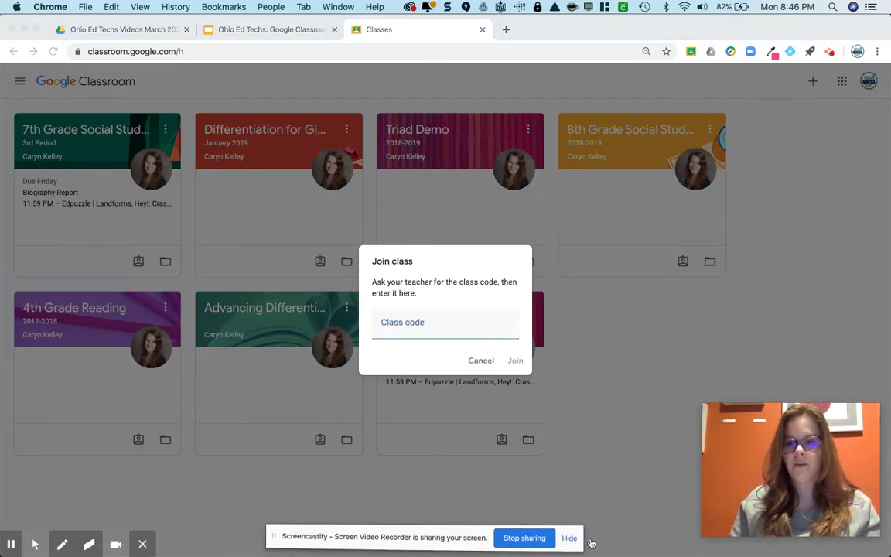
click(482, 362)
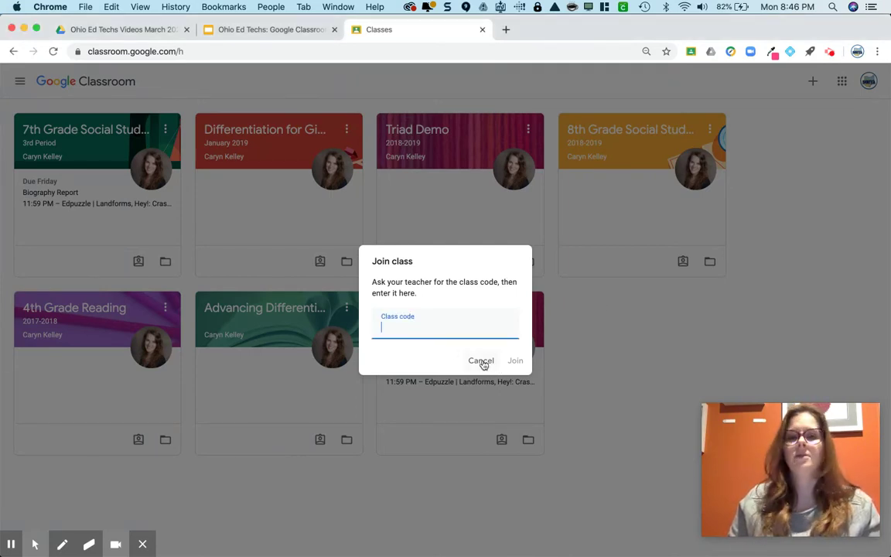
click(482, 362)
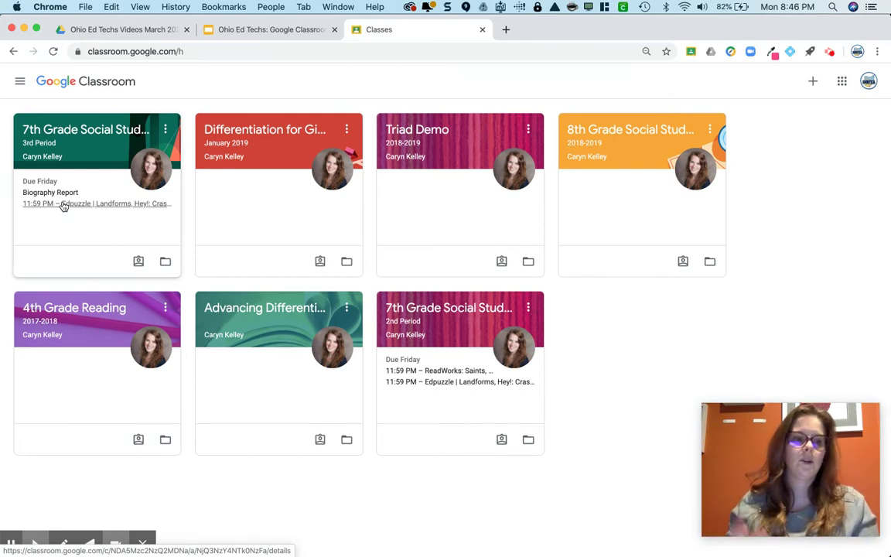
View your 7th Grade Social Studies work at 50%, filtering by Missing and then Assigned.
click(140, 261)
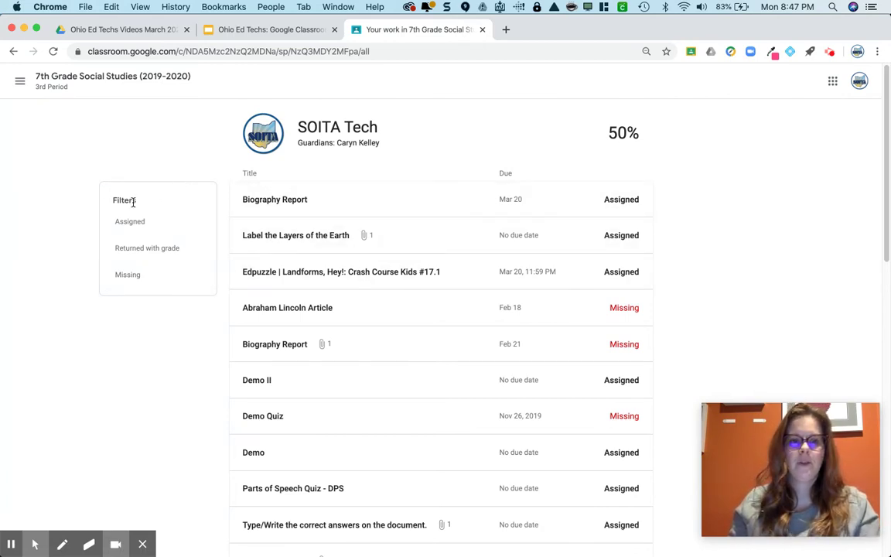
click(131, 277)
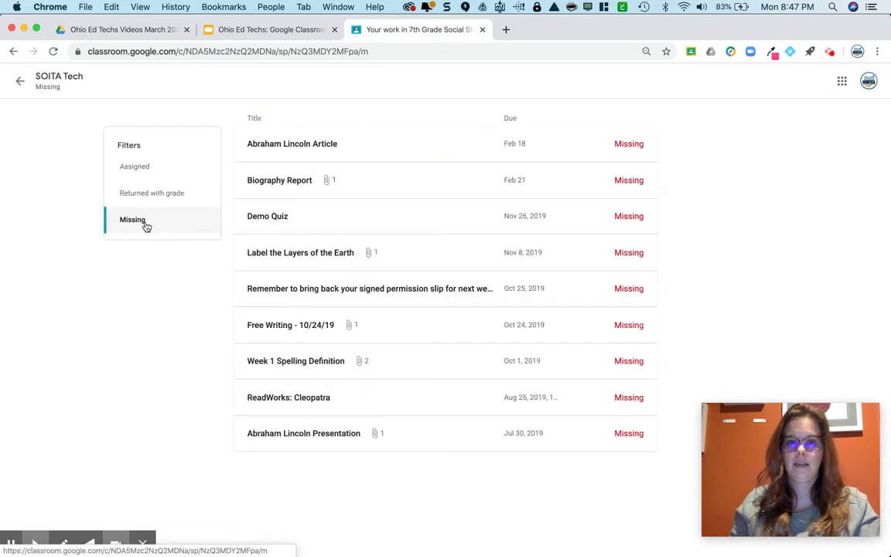
click(145, 170)
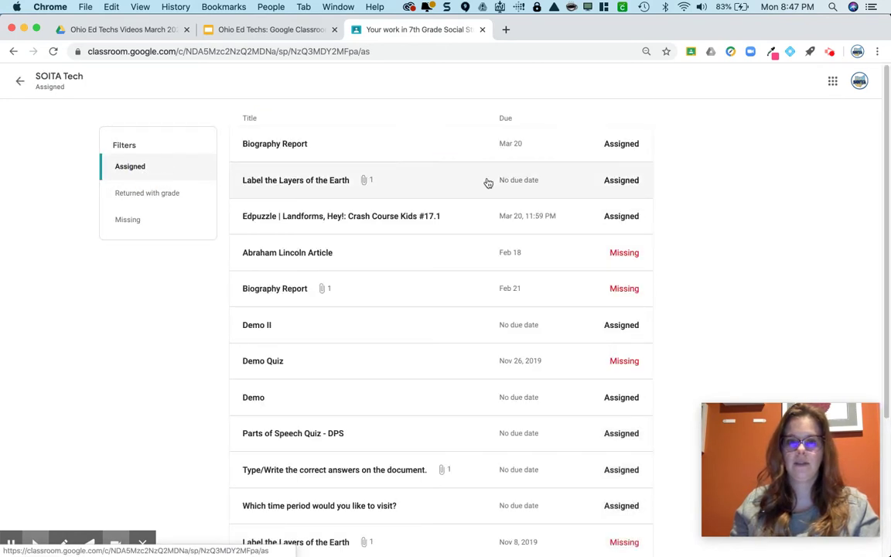
click(23, 82)
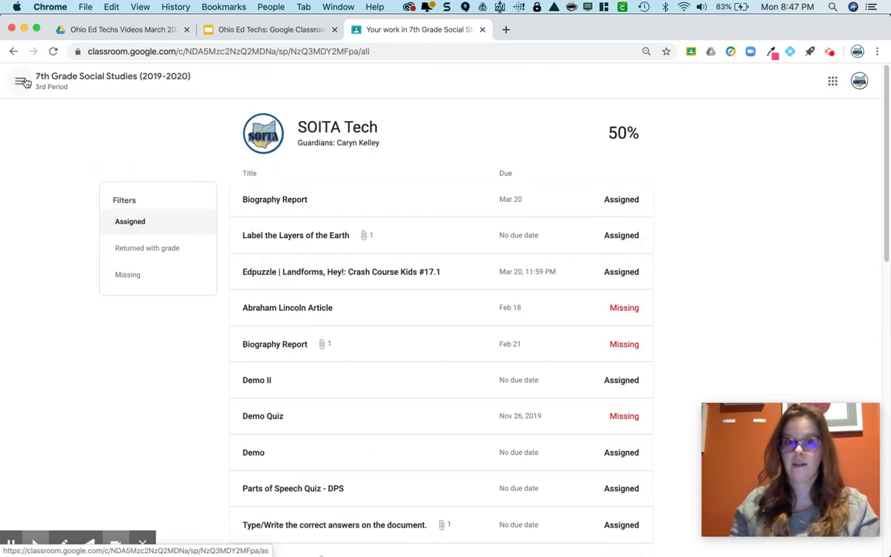
click(22, 82)
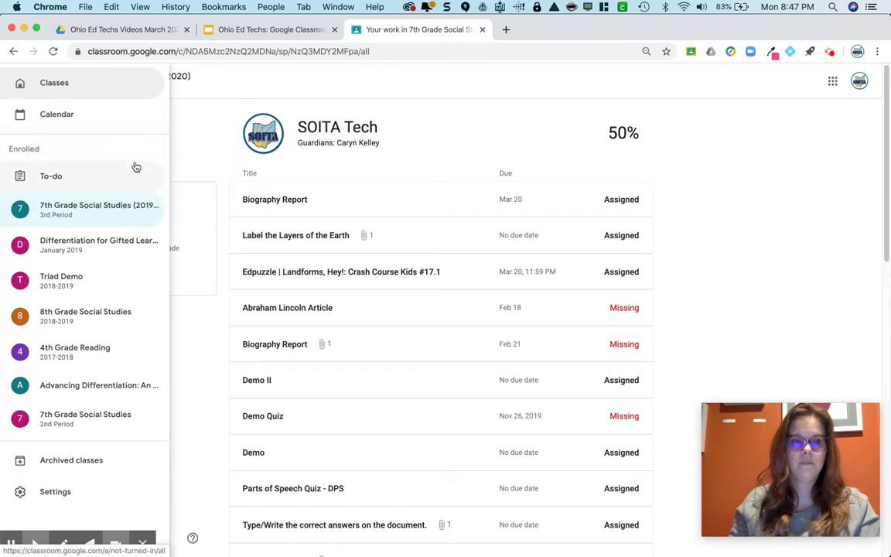
Check the To-do list and its All classes filter, leaving the filter unchanged.
click(73, 180)
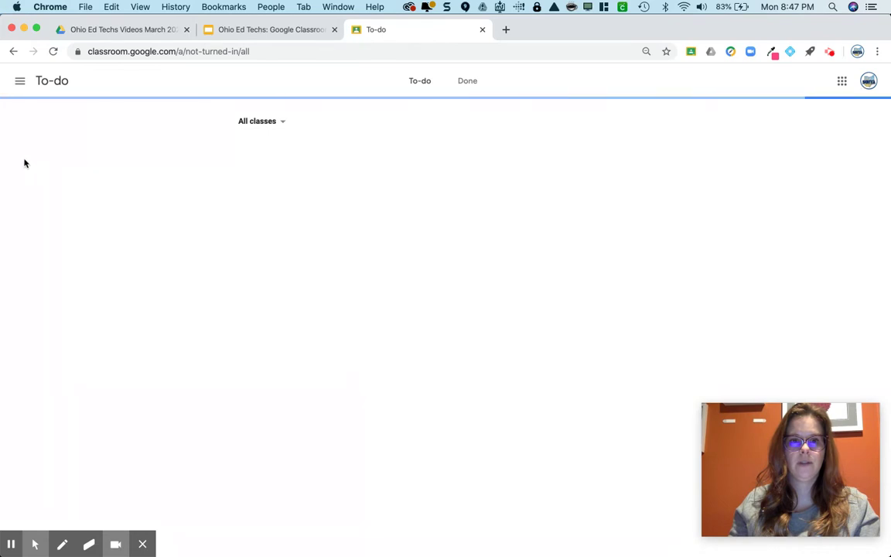
click(20, 80)
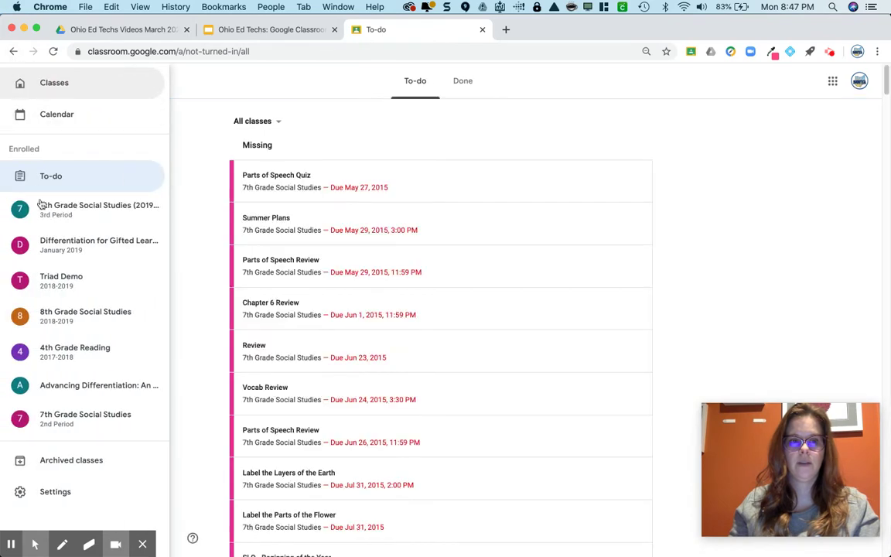
click(284, 104)
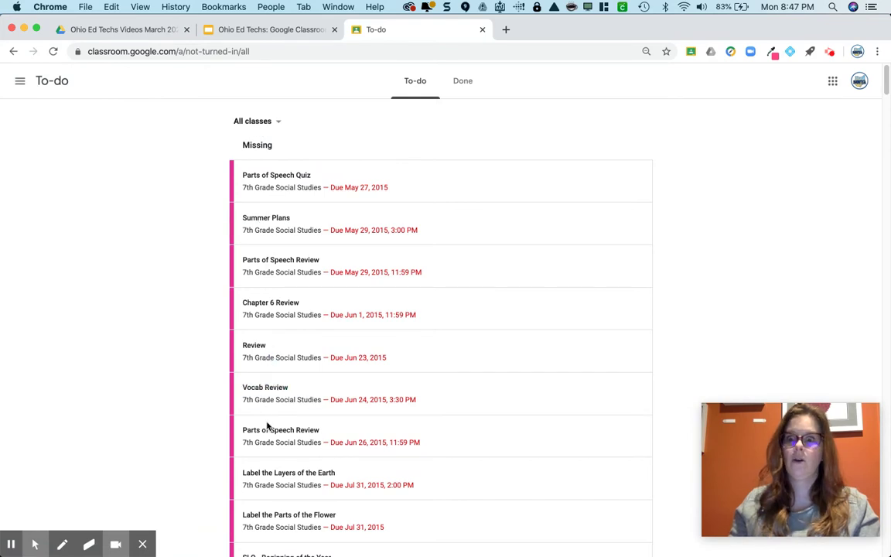
click(278, 121)
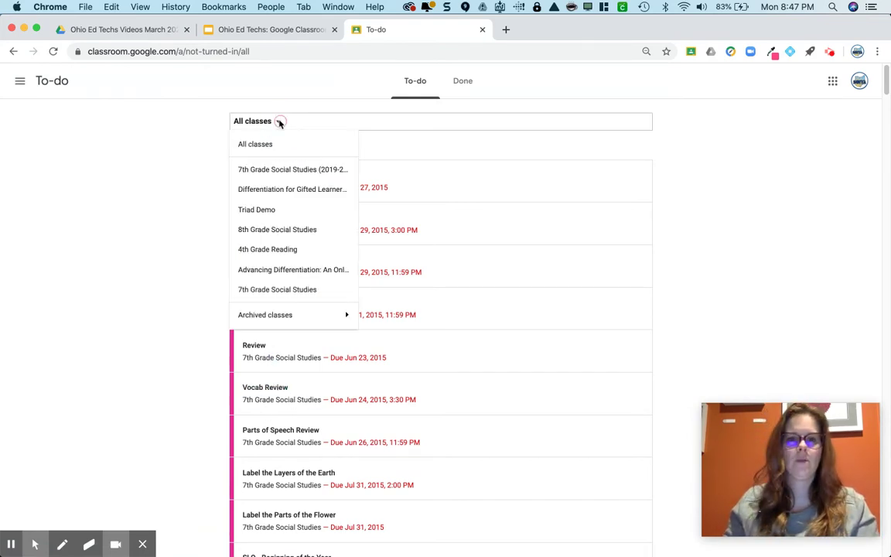
click(285, 110)
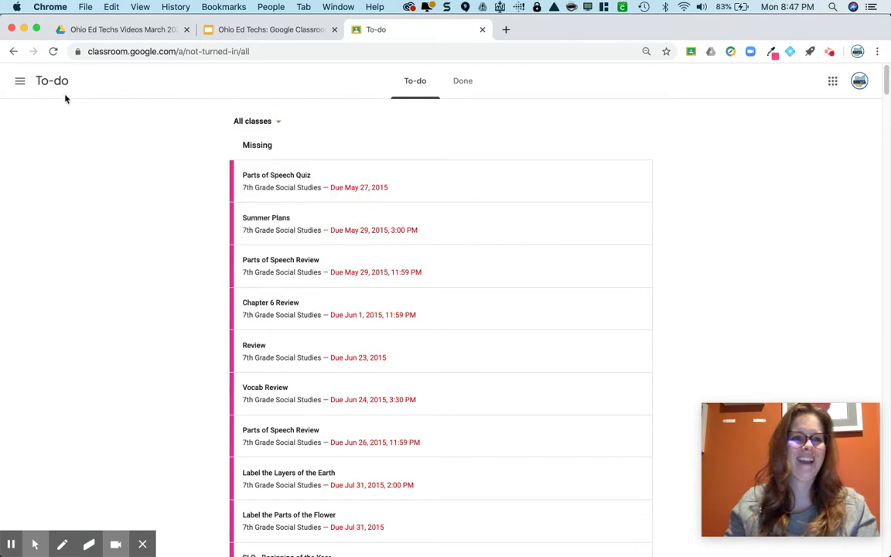
Go to the 7th Grade Social Studies (2019-2020) class stream via the navigation menu.
click(20, 81)
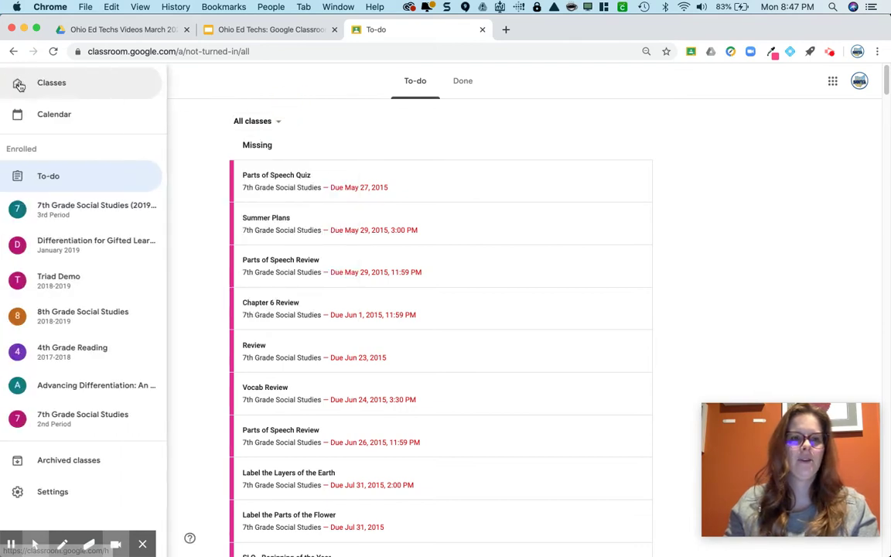
click(88, 208)
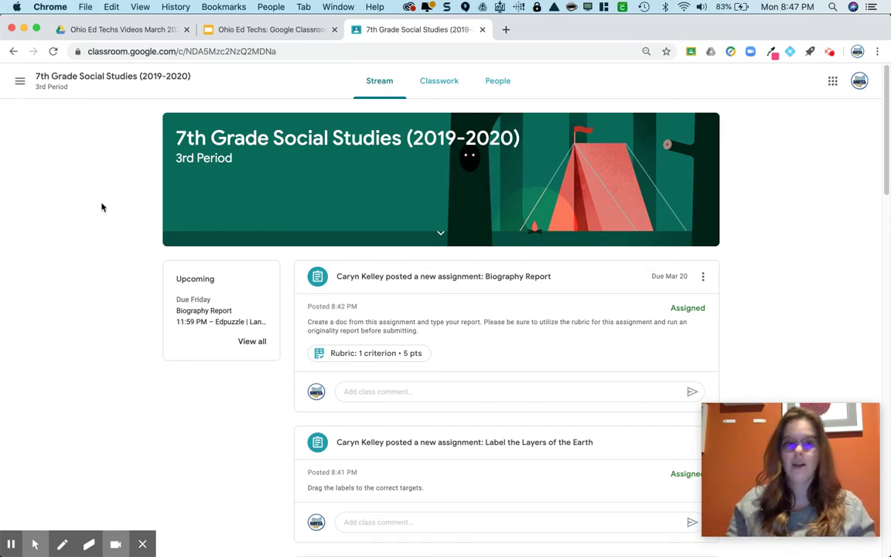
click(21, 82)
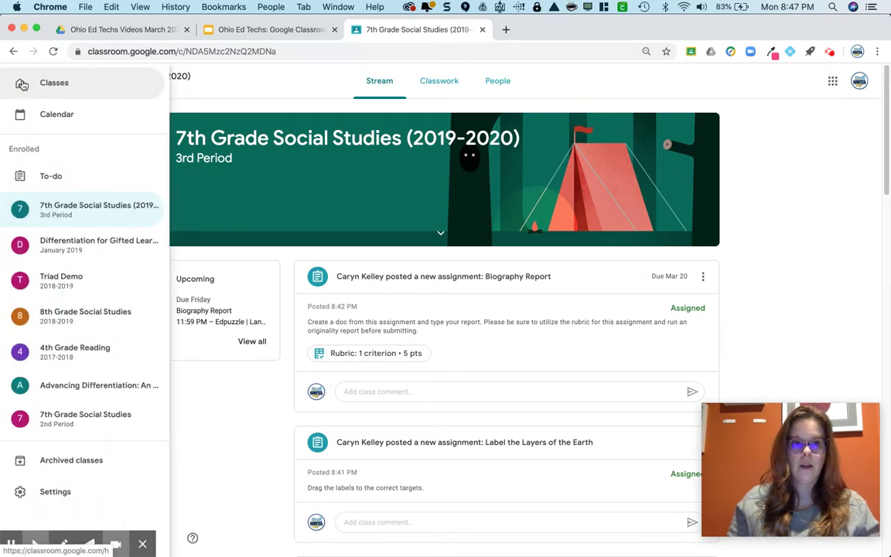
Show the Classroom calendar for Mar 15–21, 2020 and list the class filter options.
click(47, 114)
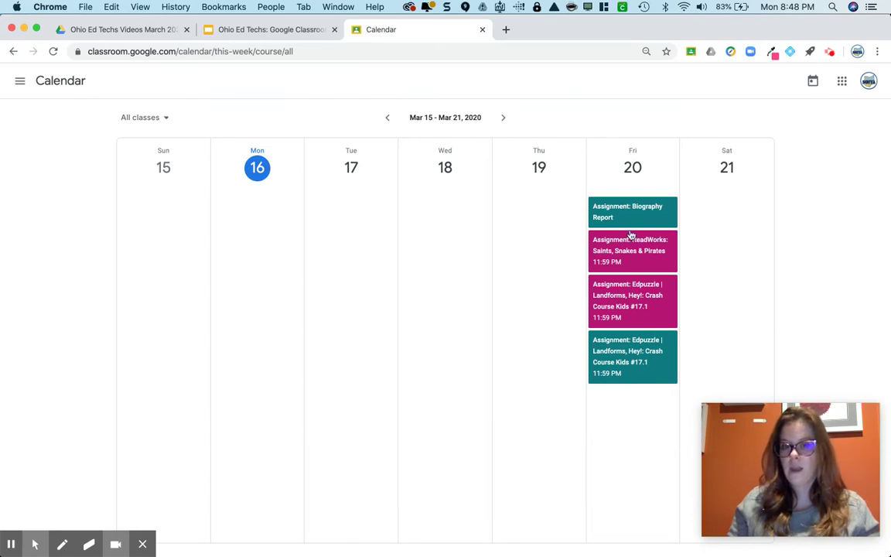
click(504, 120)
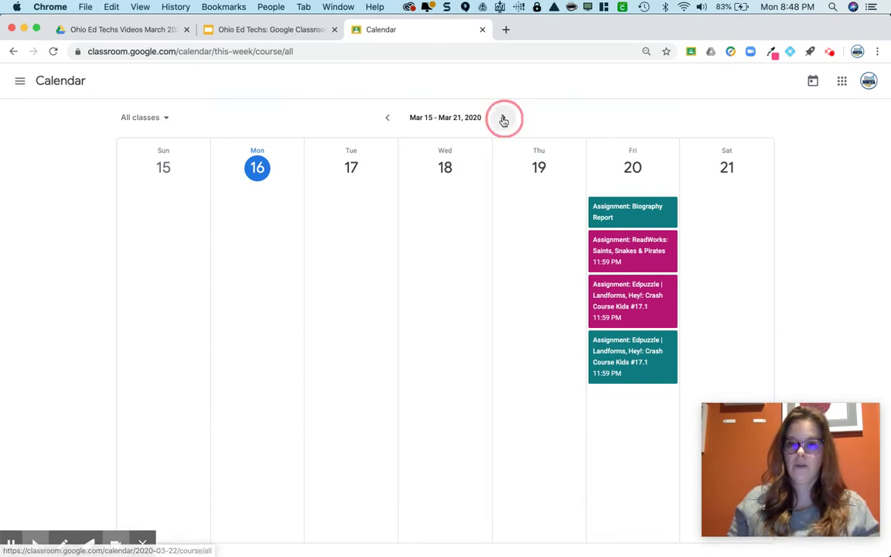
click(390, 119)
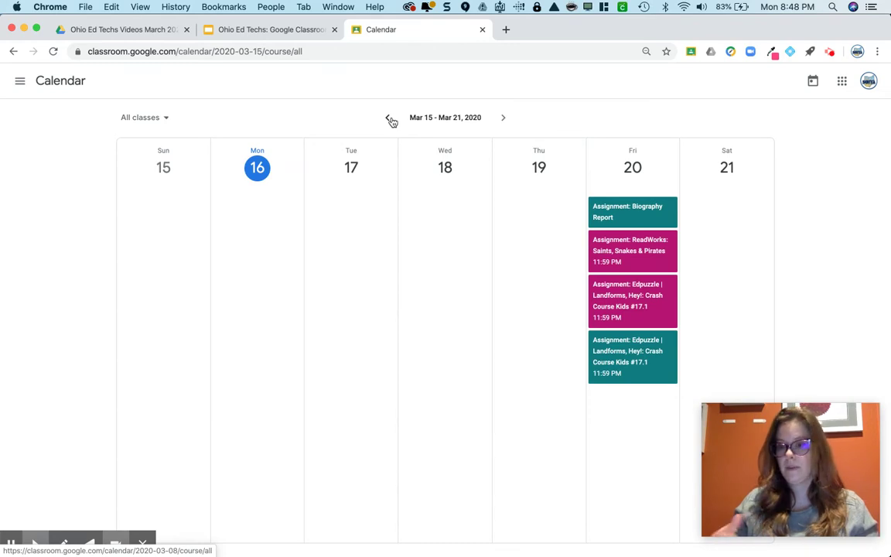
click(144, 119)
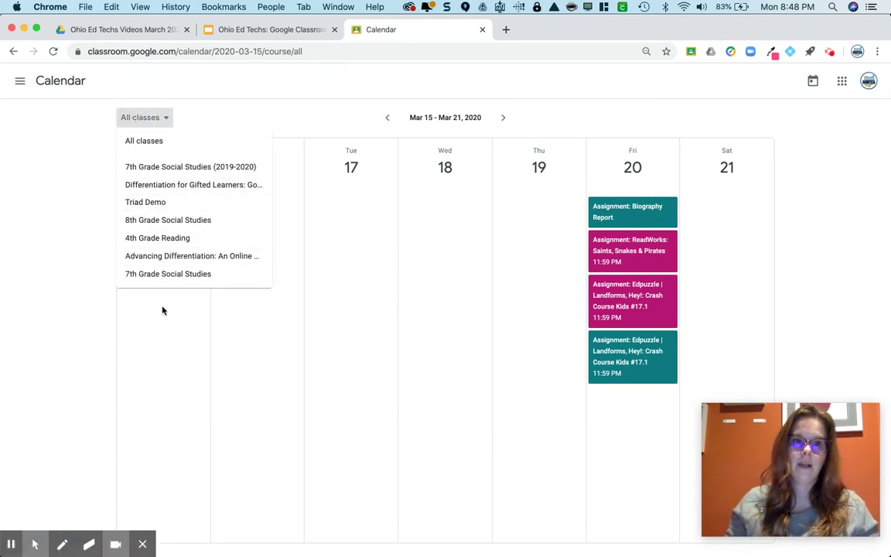
Open Google Calendar in a new browser tab from the Google apps list.
click(507, 31)
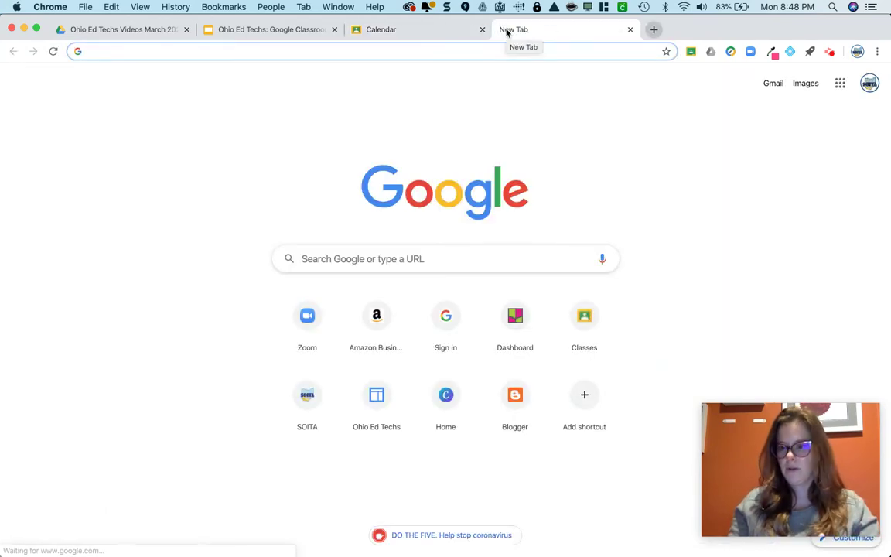
click(841, 86)
click(724, 269)
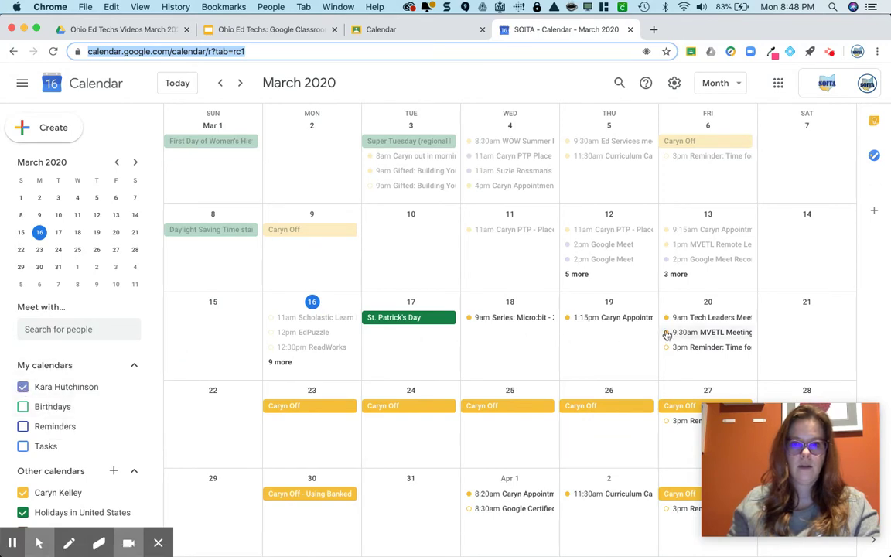
Display only the 7th Grade Social Studies class calendars, hiding the personal one, then close the tab.
scroll(118, 438, down, 1)
scroll(116, 433, down, 4)
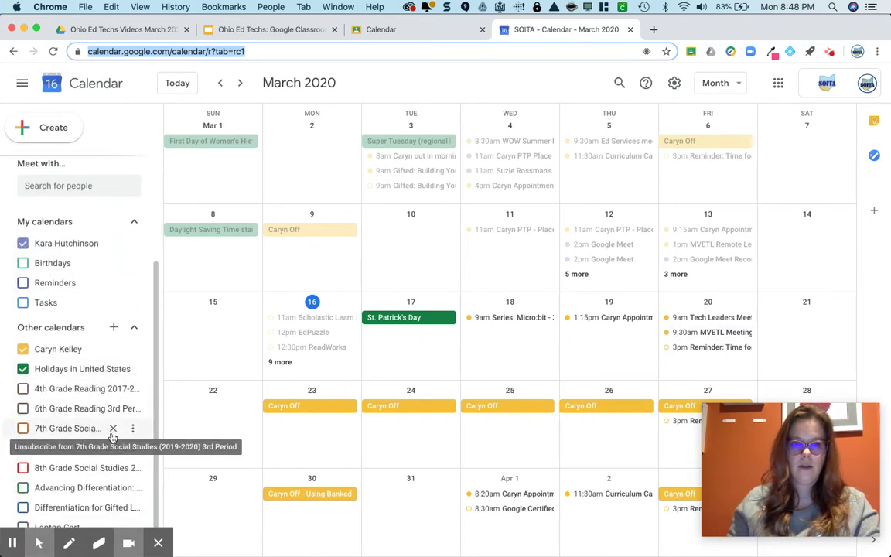
click(41, 433)
click(23, 448)
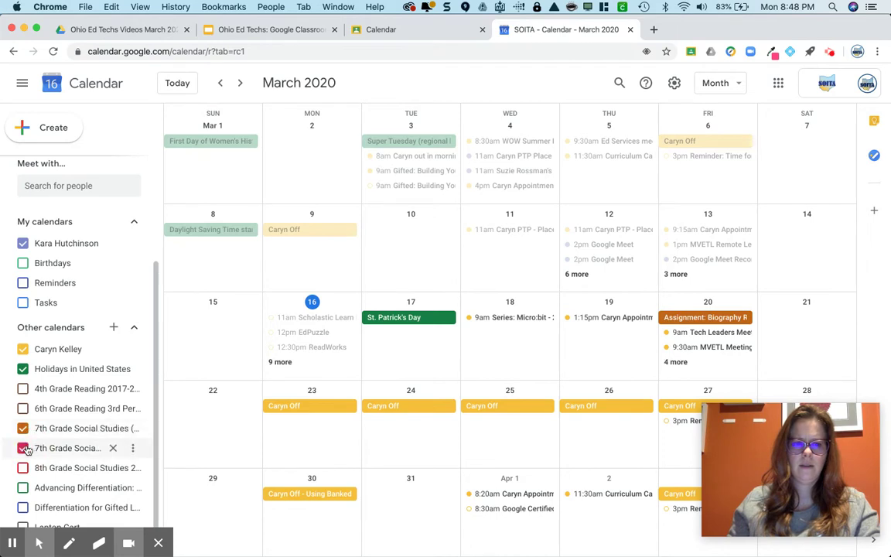
click(25, 430)
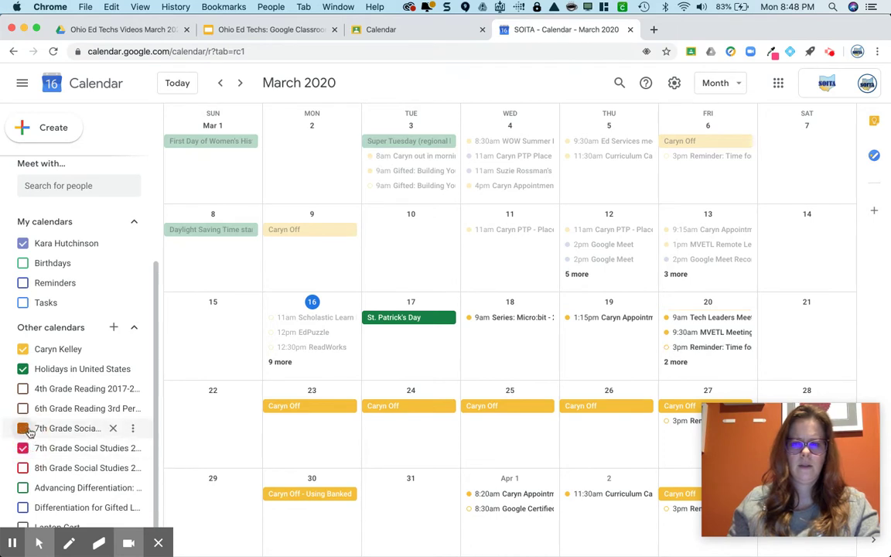
click(24, 351)
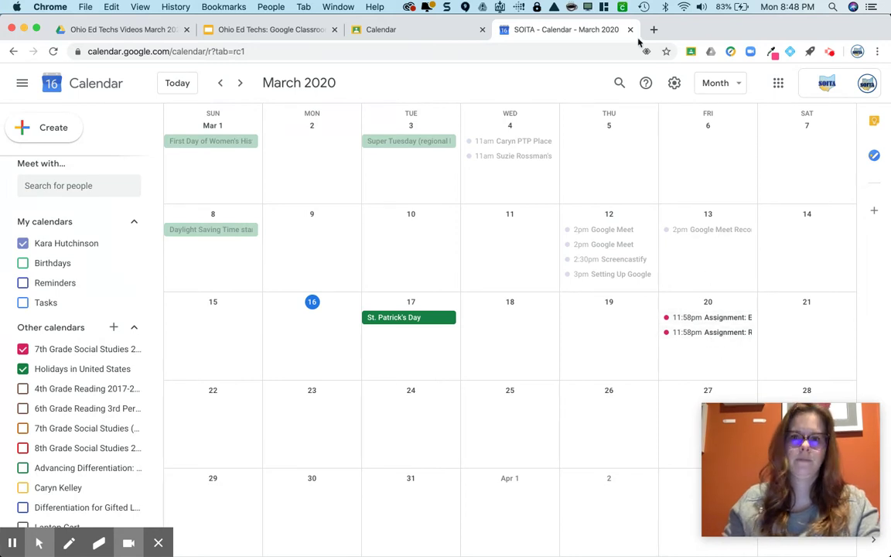
click(629, 30)
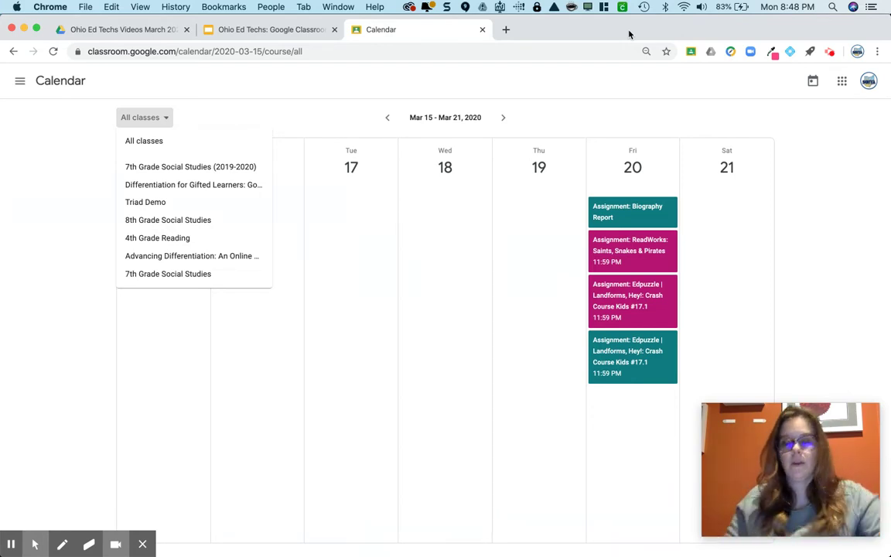
Go to 7th Grade Social Studies and view its Classwork listed by topic.
click(20, 81)
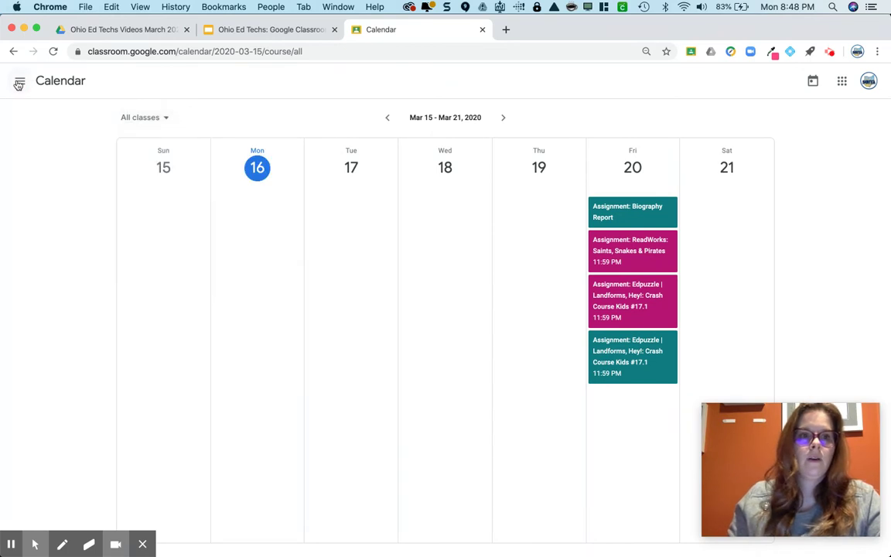
click(20, 80)
click(64, 205)
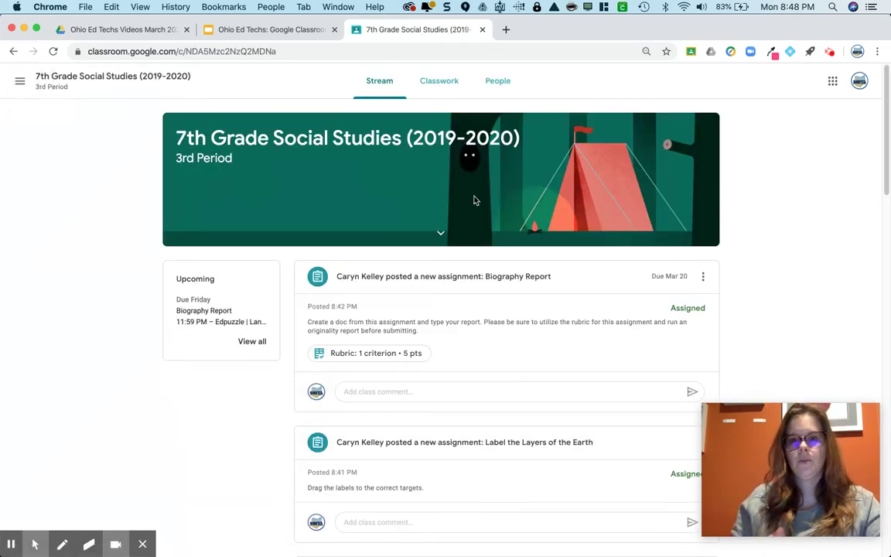
scroll(533, 318, down, 2)
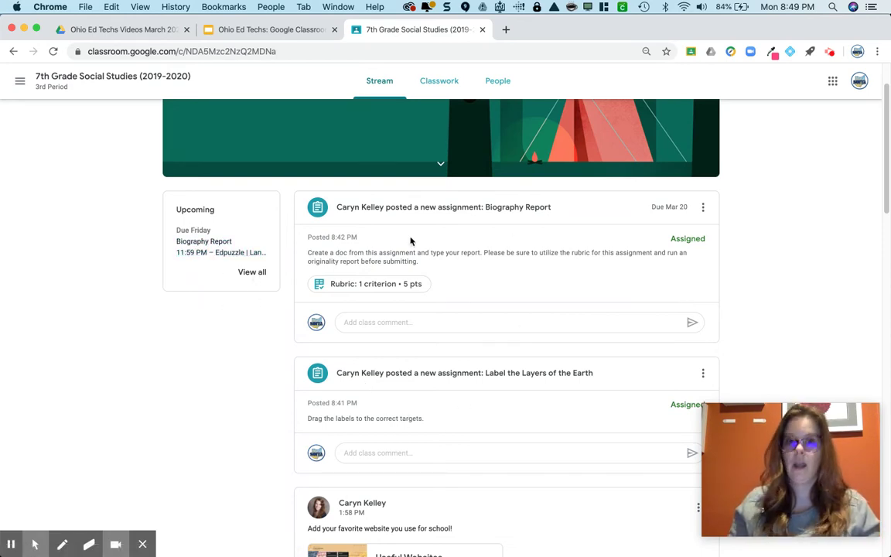
click(442, 90)
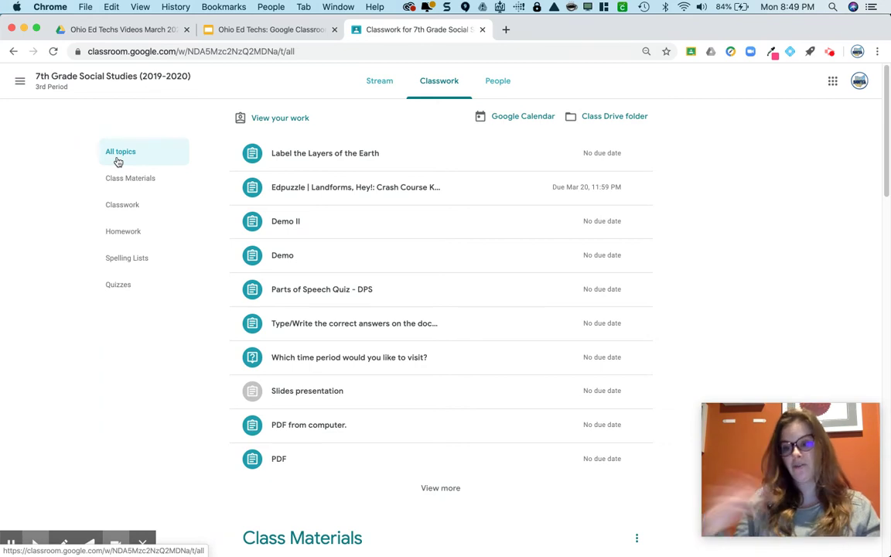
Filter Classwork to the Homework topic, then scroll the class Stream to Label the Layers of the Earth.
click(131, 240)
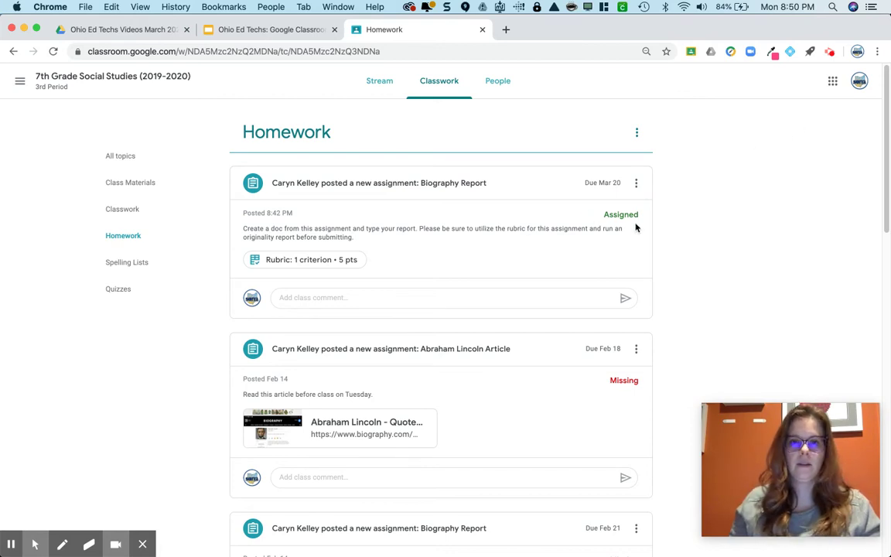
click(381, 84)
scroll(478, 280, down, 3)
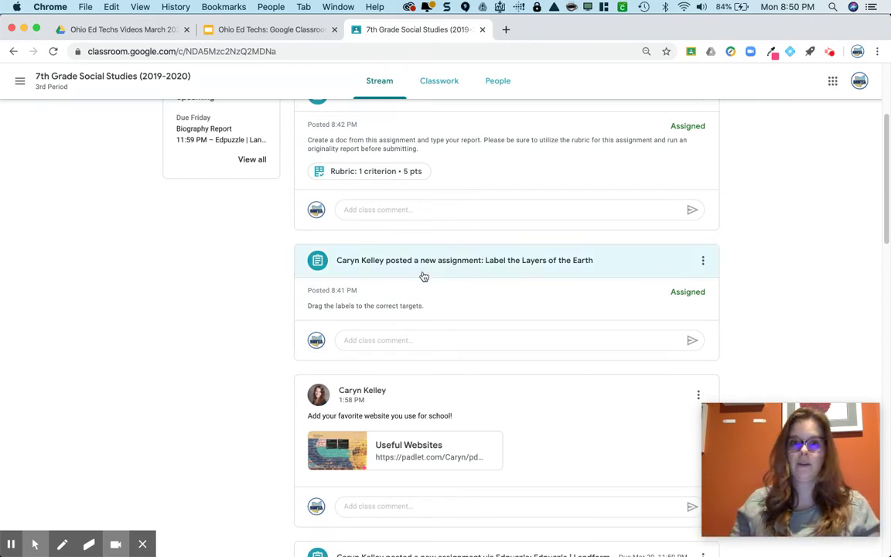
Open the 100-point Label the Layers of the Earth assignment and its attached Google Drawing.
click(484, 269)
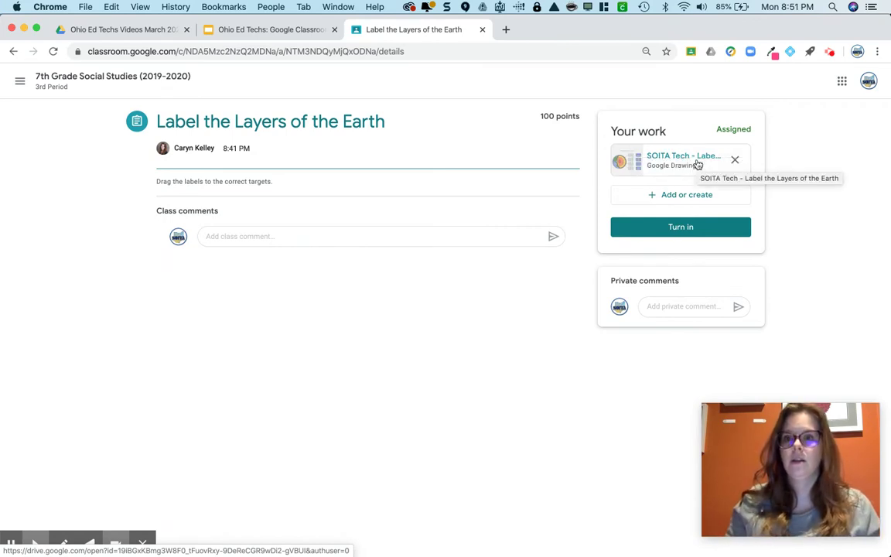
click(696, 164)
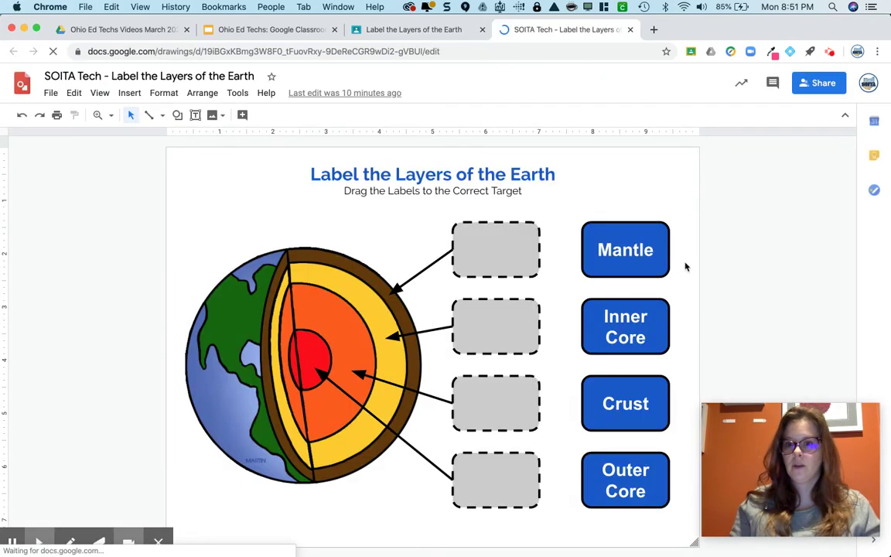
Drag the Crust, Mantle, Inner Core and Outer Core labels onto their layer target boxes.
drag(592, 400, 512, 261)
drag(596, 238, 533, 339)
drag(627, 338, 486, 484)
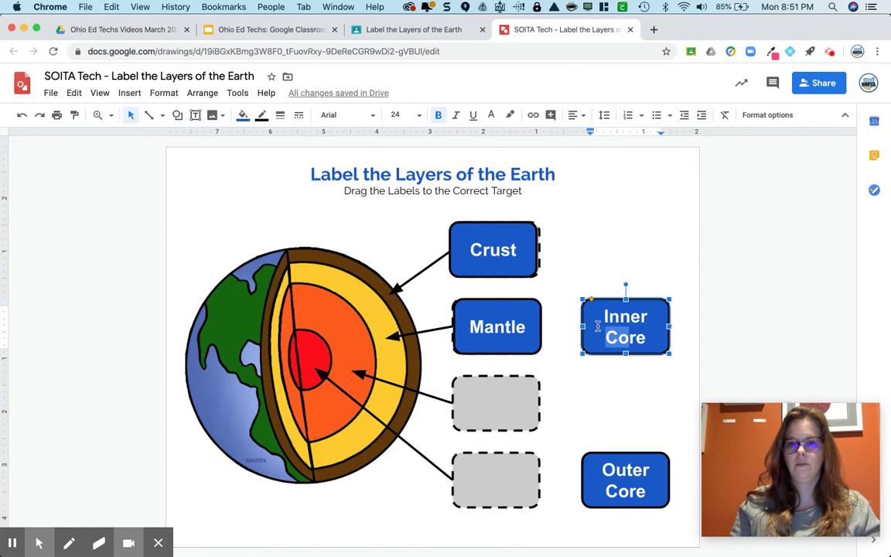
drag(597, 298, 472, 469)
drag(591, 455, 462, 379)
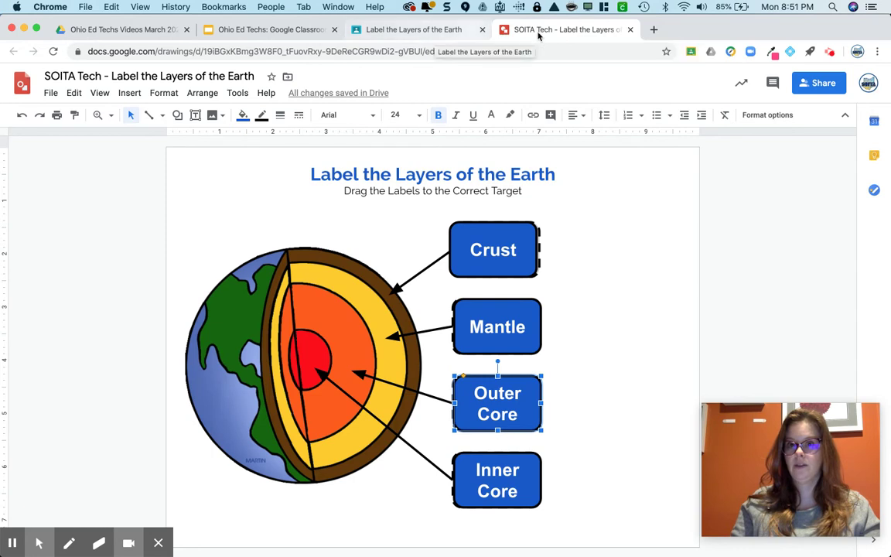
click(405, 33)
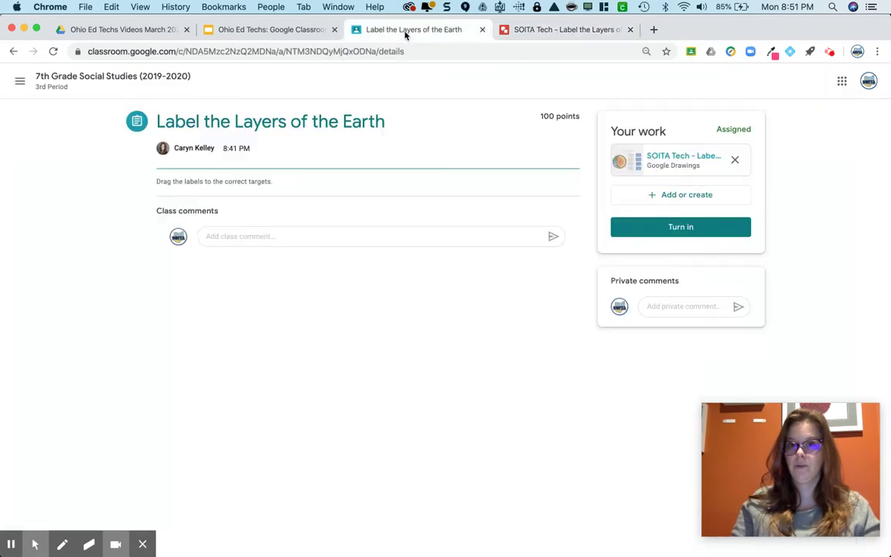
Turn in the completed Label the Layers of the Earth drawing and confirm.
click(681, 229)
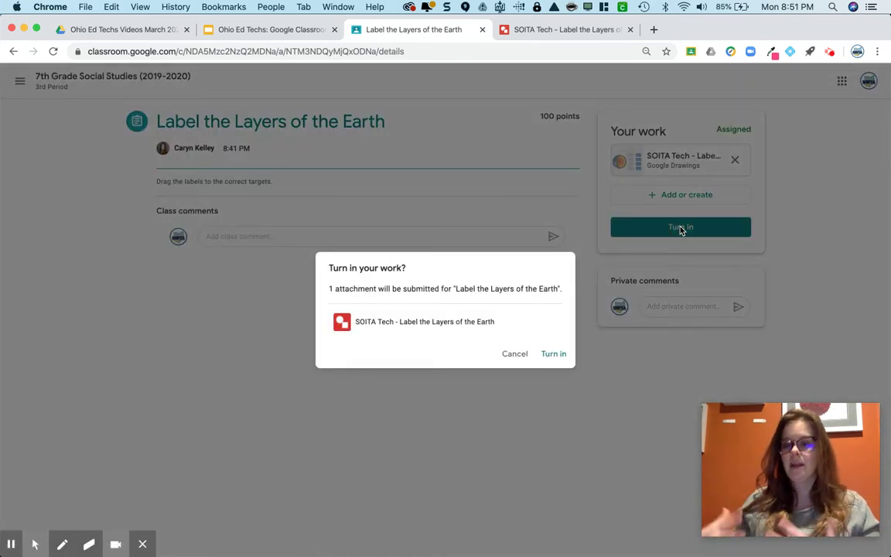
click(554, 354)
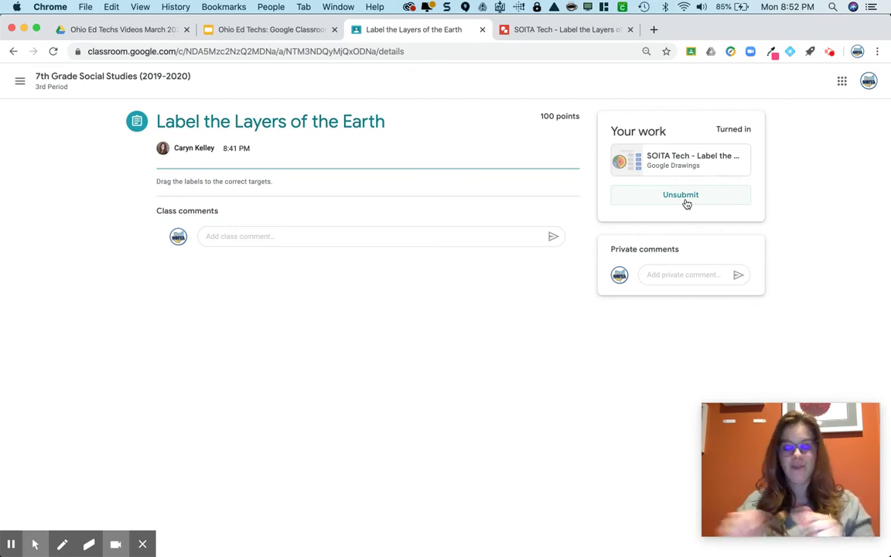
Go back to the 7th Grade Social Studies stream and open the Biography Report assignment.
click(104, 80)
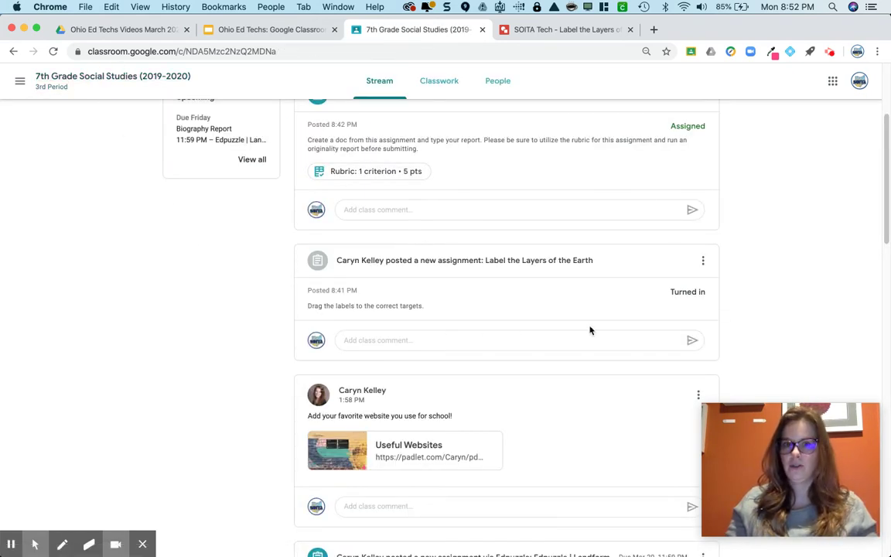
scroll(584, 331, up, 3)
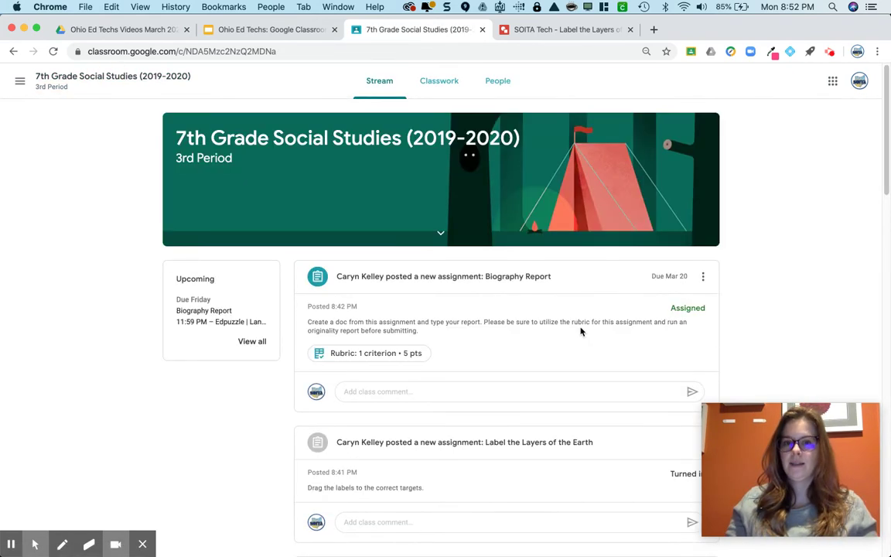
click(413, 284)
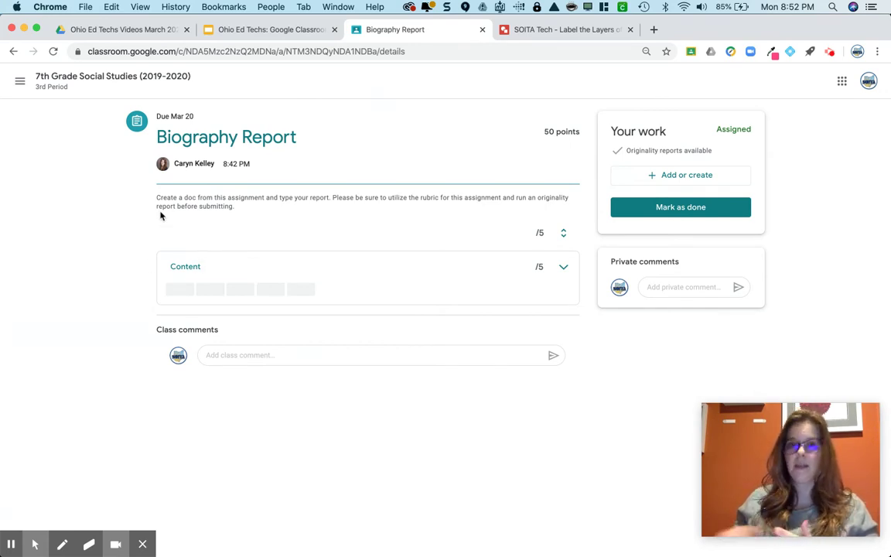
Expand the rubric's Content criterion and scroll its levels from Excellent to Incomplete, highlighting the notes.
drag(155, 199, 290, 210)
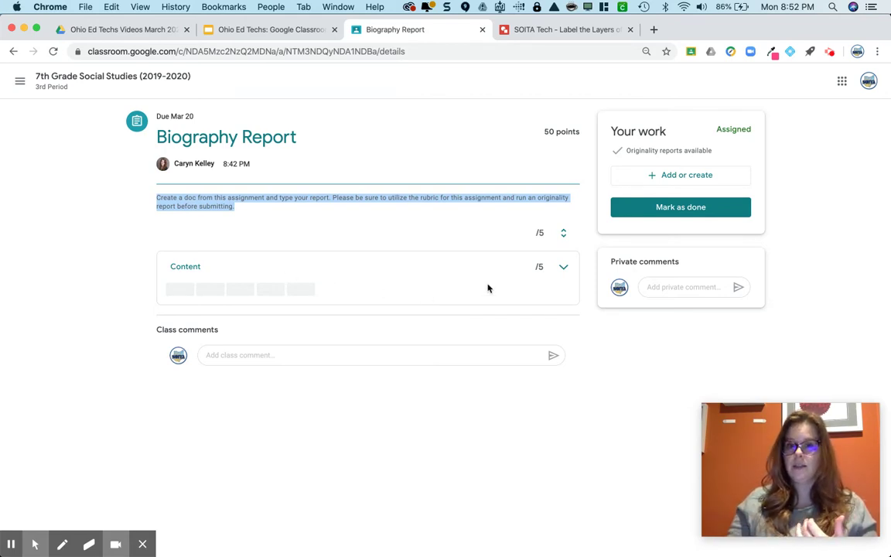
click(564, 268)
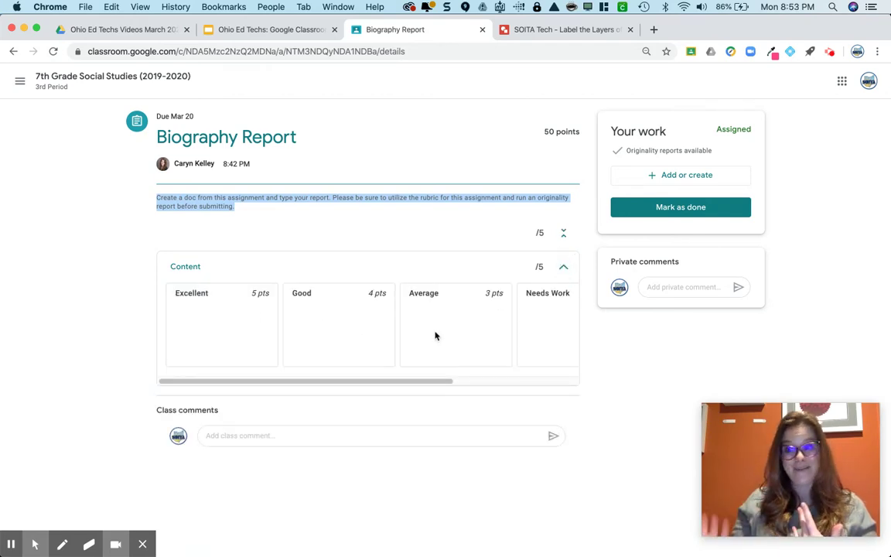
click(298, 384)
drag(298, 384, 493, 379)
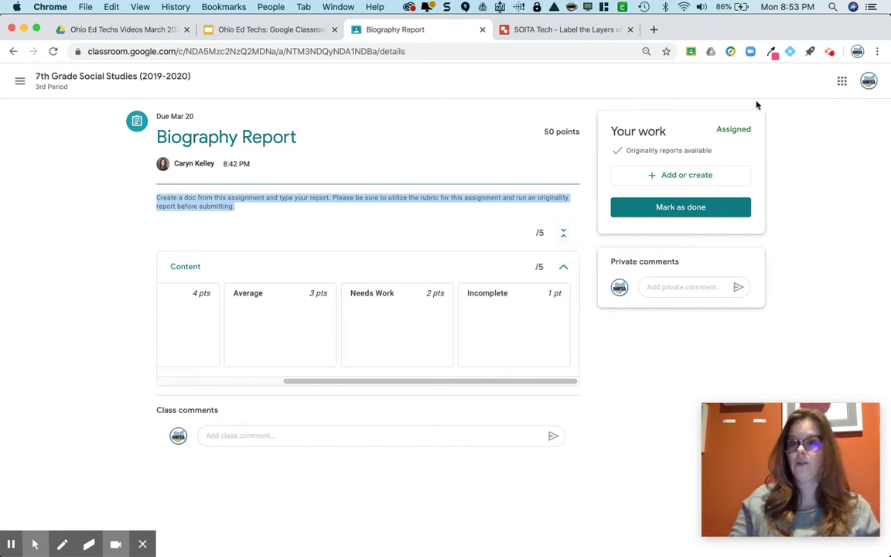
drag(713, 152, 611, 156)
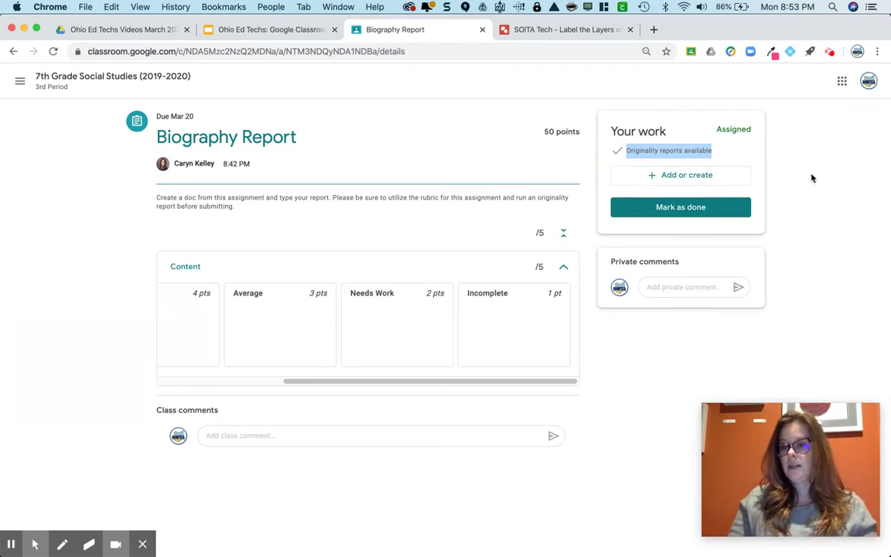
Create a new Google Doc, SOITA Tech - Biography Report, from Add or create and open it.
click(673, 180)
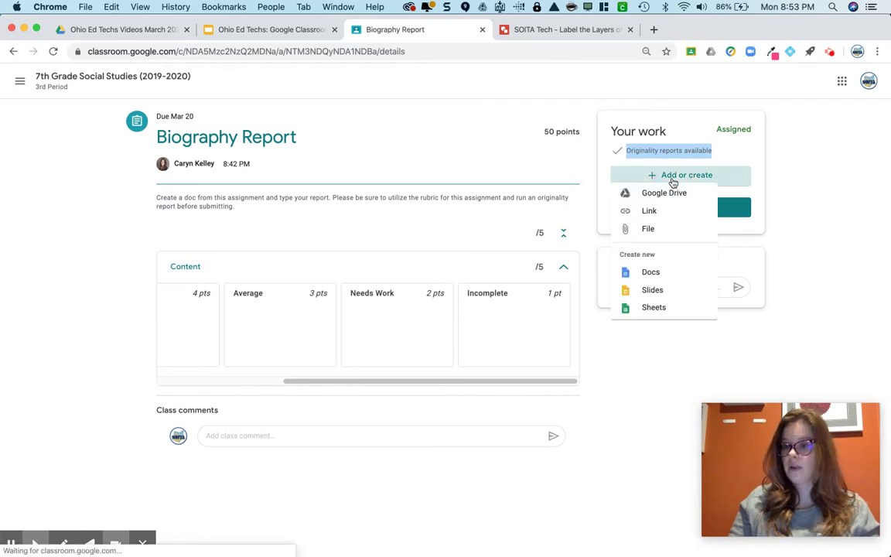
click(666, 280)
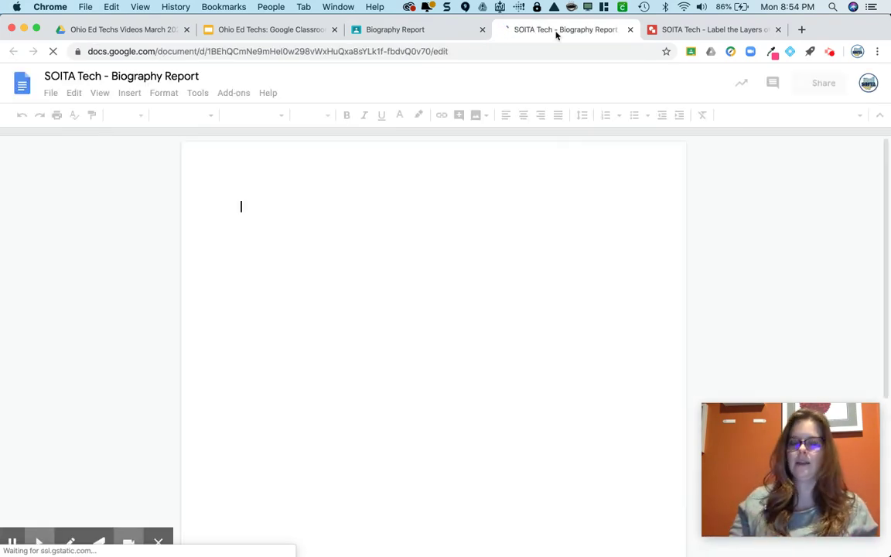
click(399, 30)
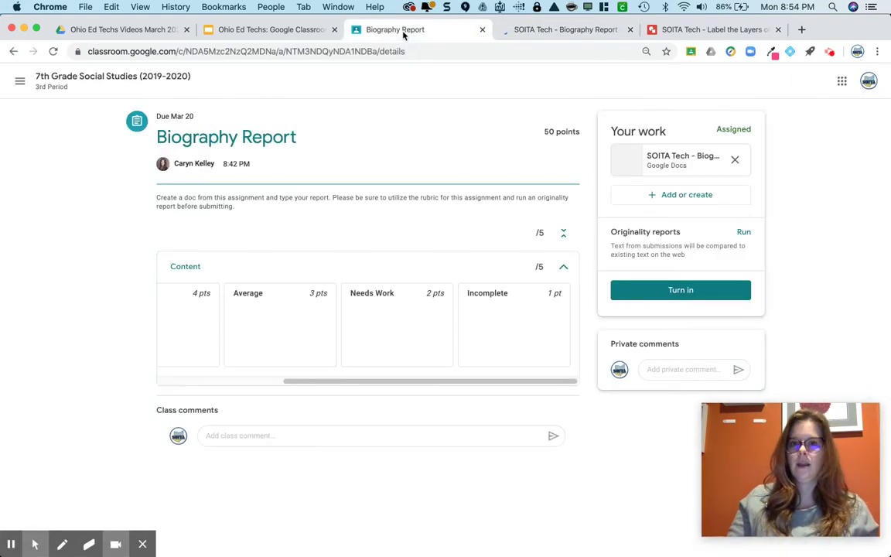
click(697, 200)
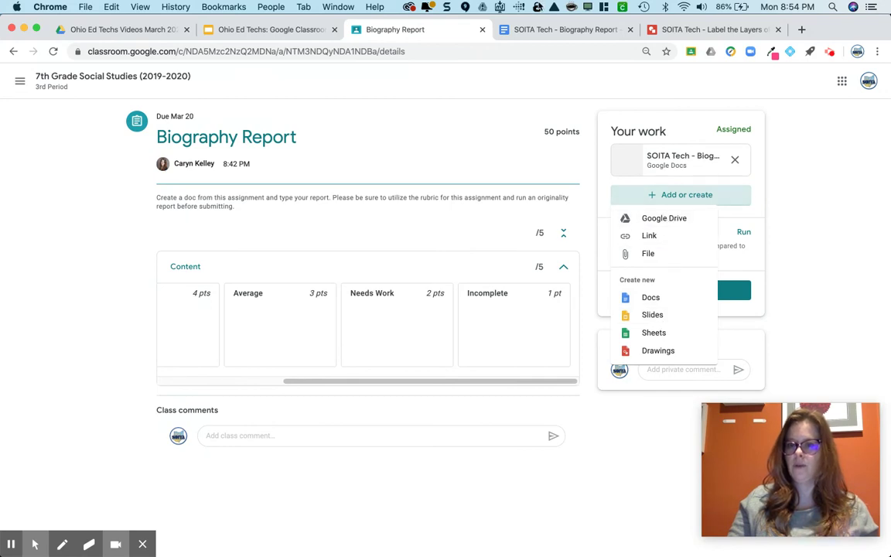
click(573, 30)
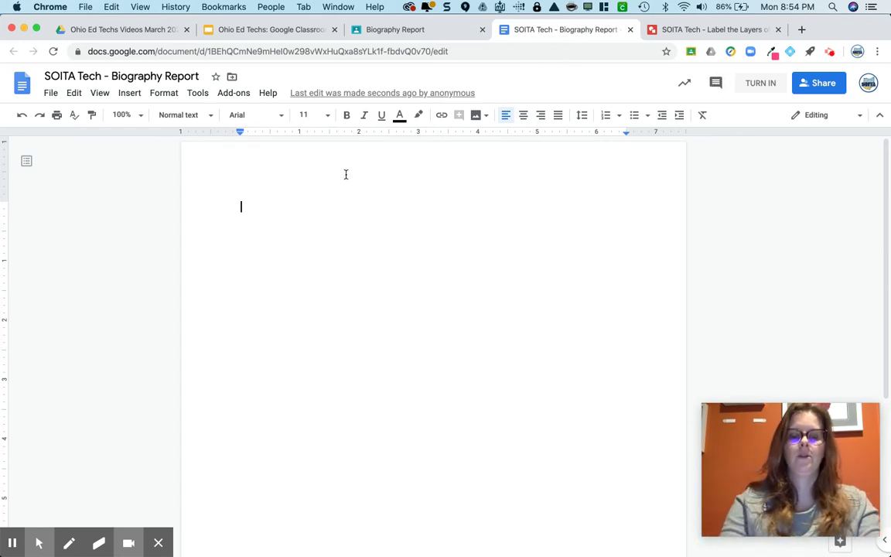
Type the heading lines Biography Report, the student's name, 16 March 2020, then Amelia Earhart.
scroll(346, 174, down, 1)
click(313, 178)
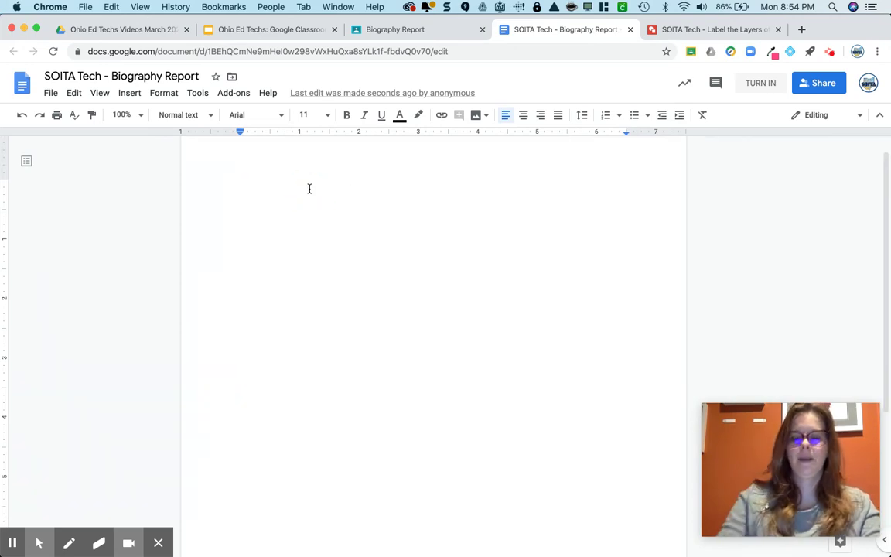
text(Biography Report)
key(Return)
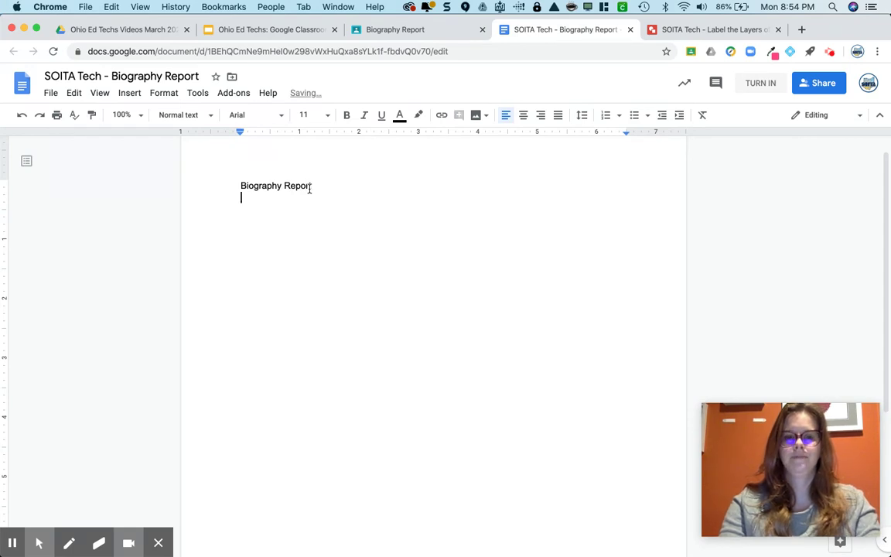
text(SOITA Tech)
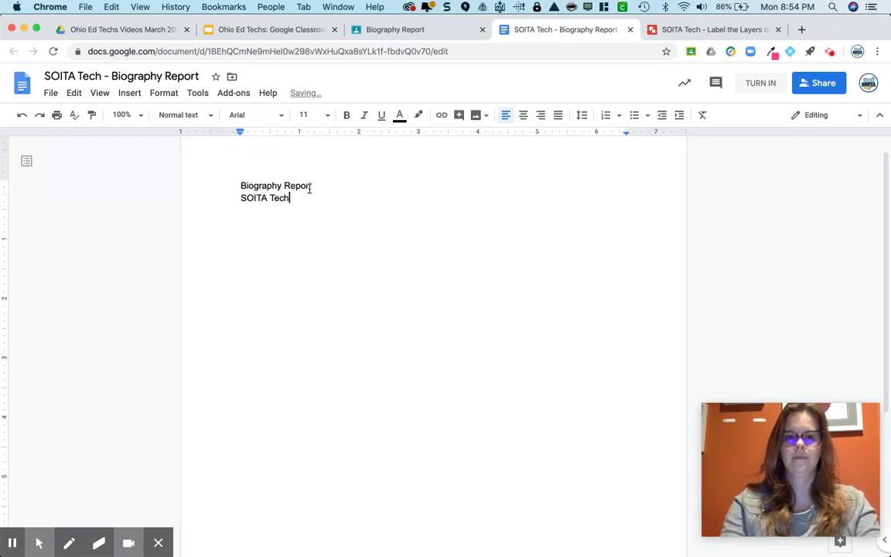
key(Return)
text(1)
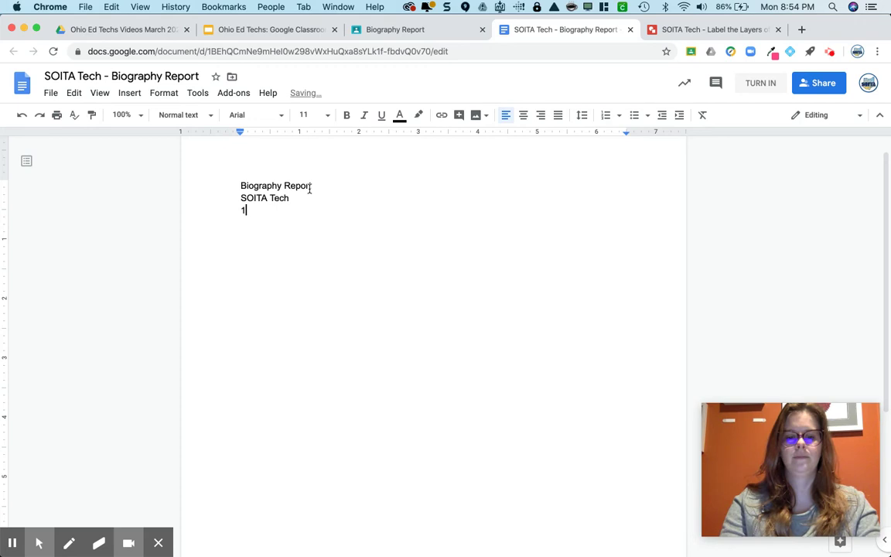
text(6 March 2020)
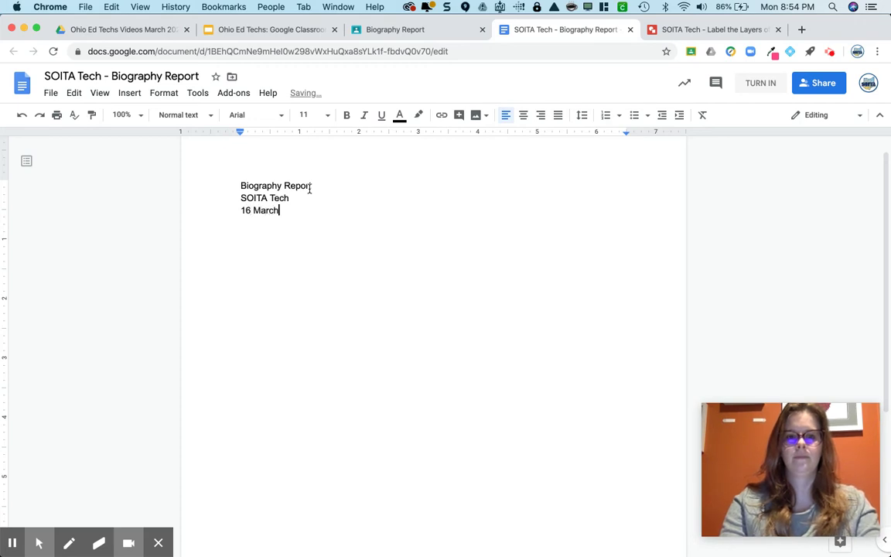
key(Return)
key(Return)
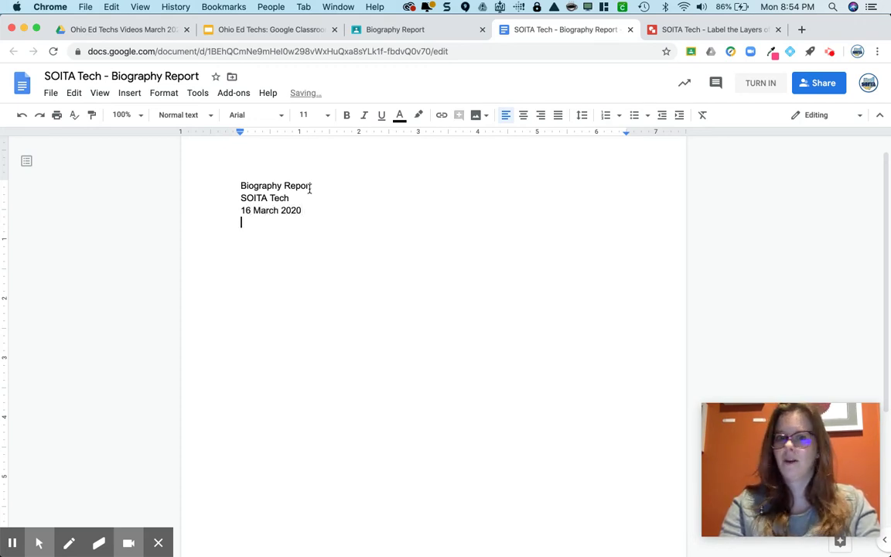
text(Amelia )
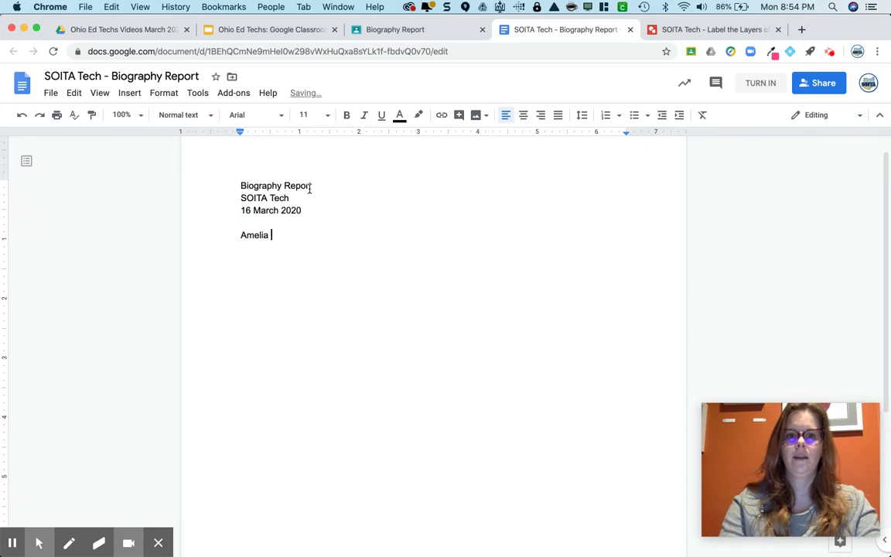
text(Earhart)
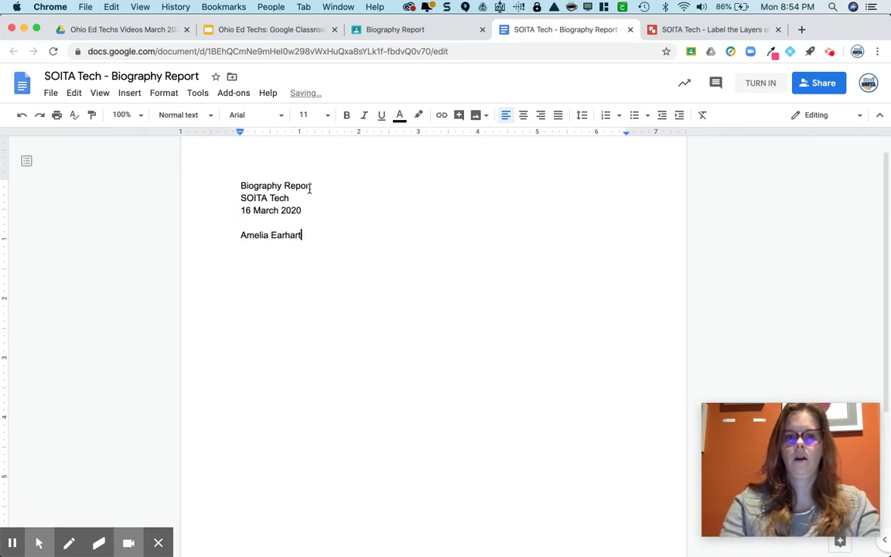
Center the Amelia Earhart title line and briefly look through the Tools menu.
drag(370, 247, 197, 239)
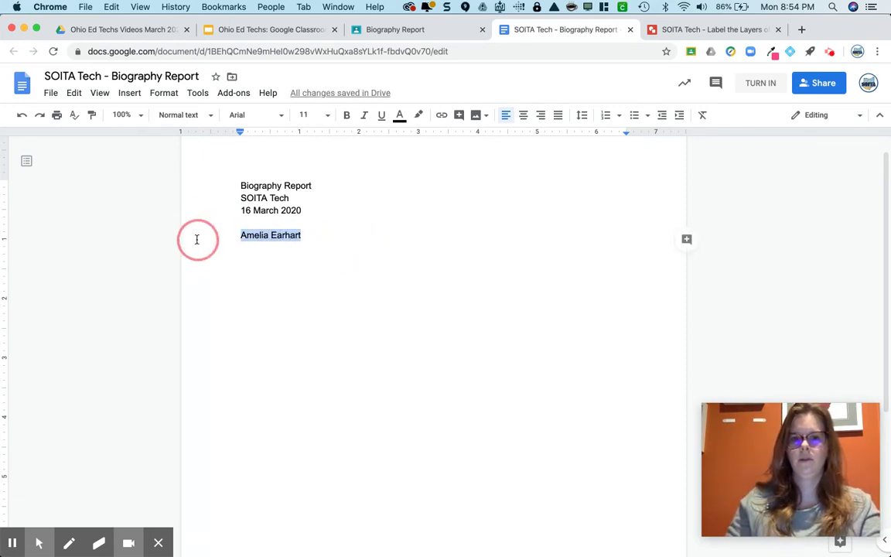
click(523, 116)
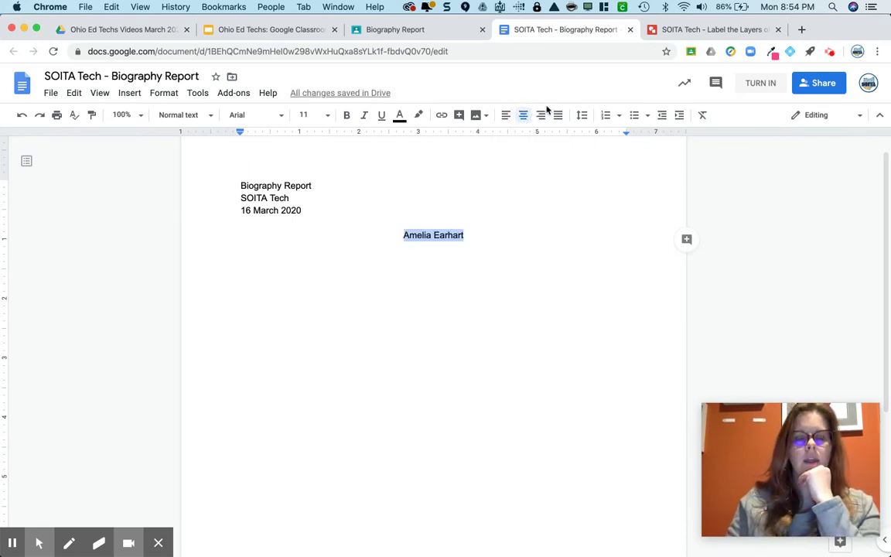
click(879, 118)
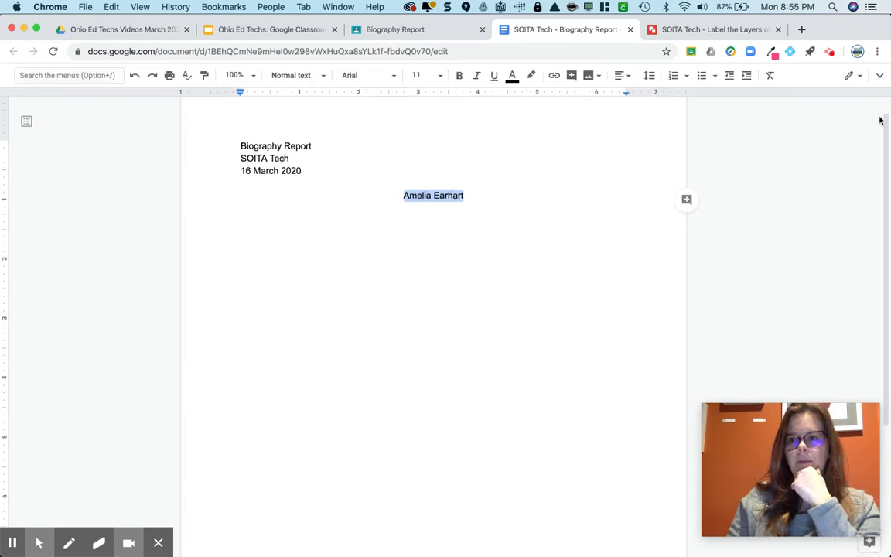
click(879, 80)
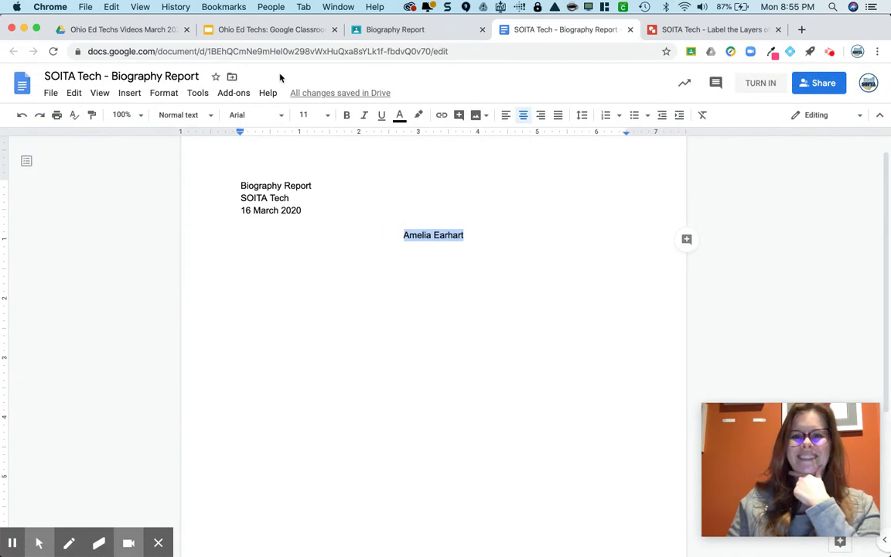
click(197, 93)
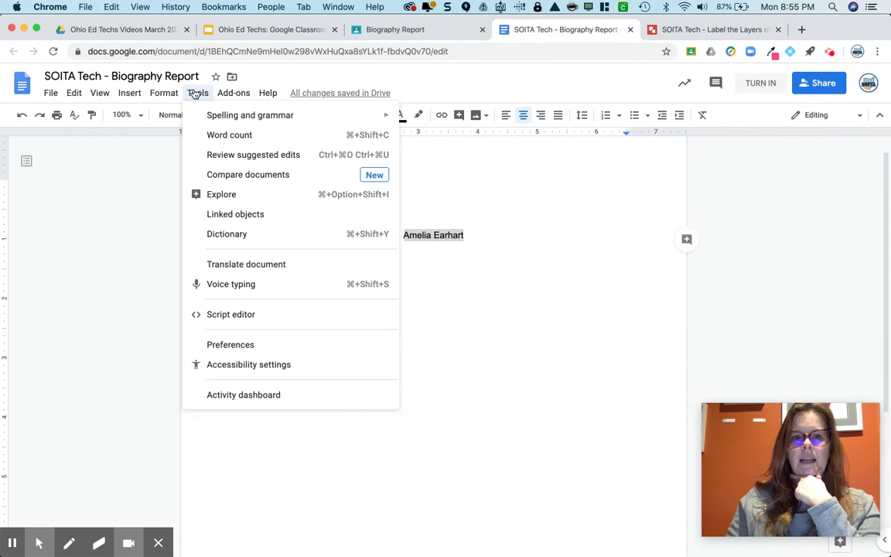
click(536, 242)
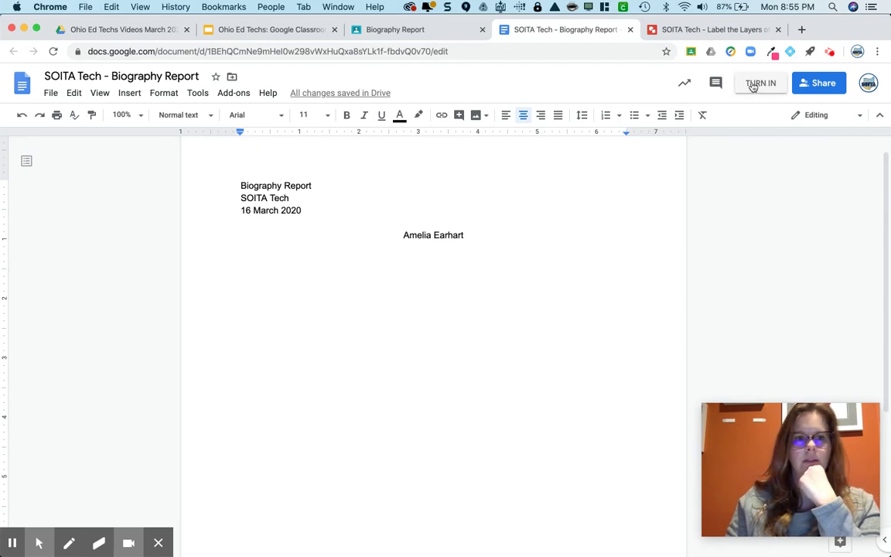
Dismiss the assignment's Add or create menu and move on to the Label the Layers of the Earth tab.
click(380, 31)
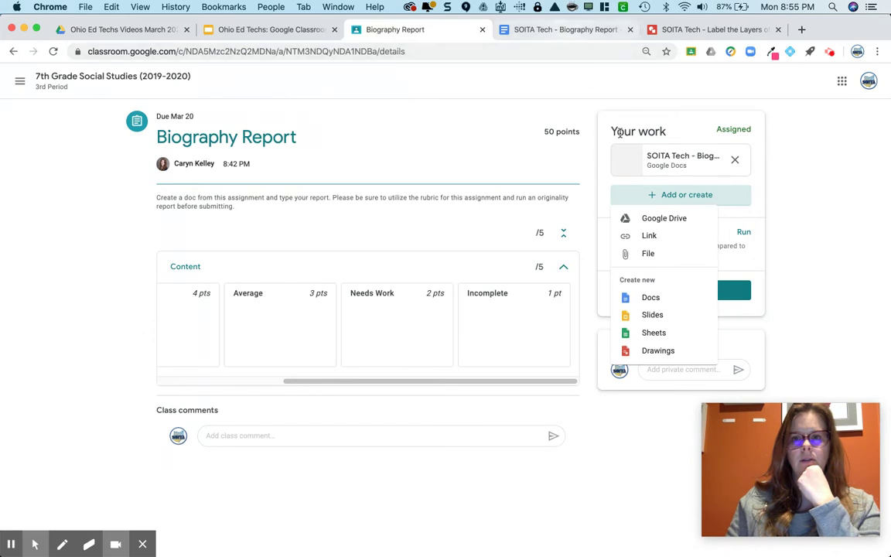
click(758, 147)
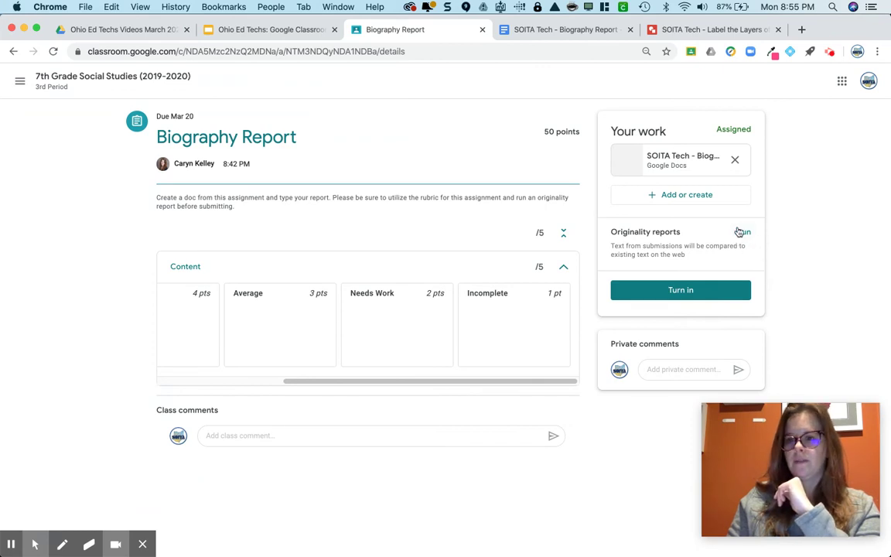
click(557, 27)
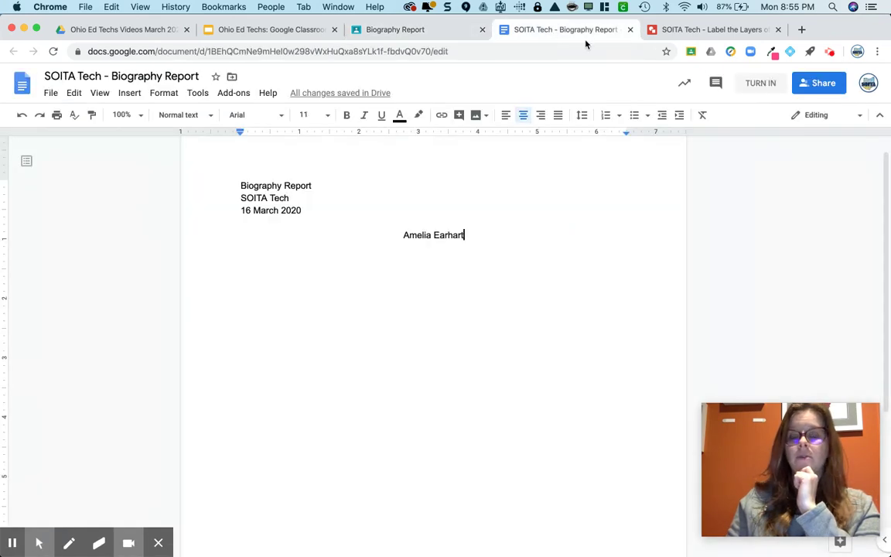
click(700, 29)
click(335, 51)
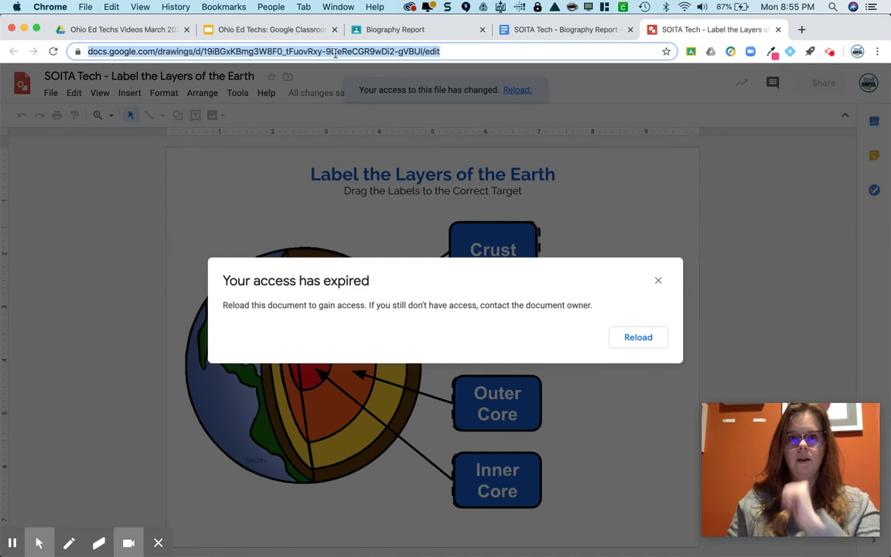
Search Google for amelia earhart and look through the official ameliaearhart.com site.
text(amelia)
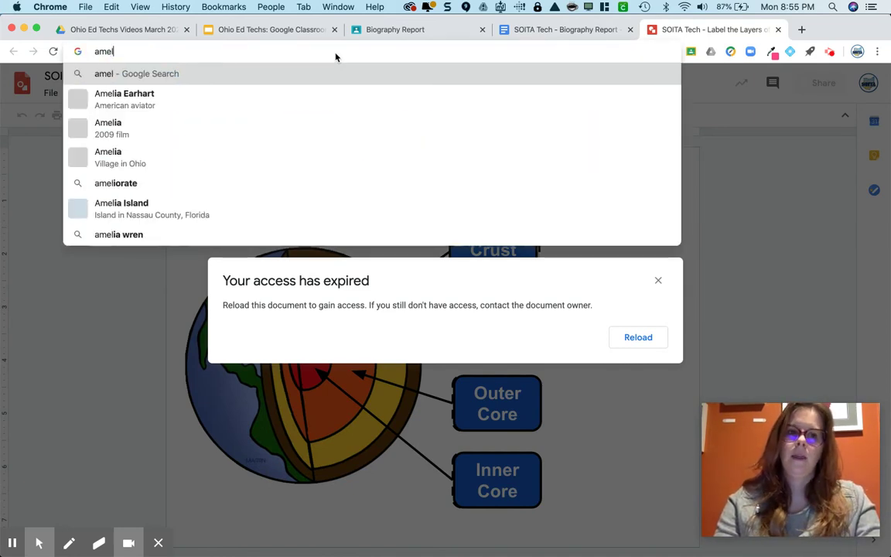
key(Down)
key(Down)
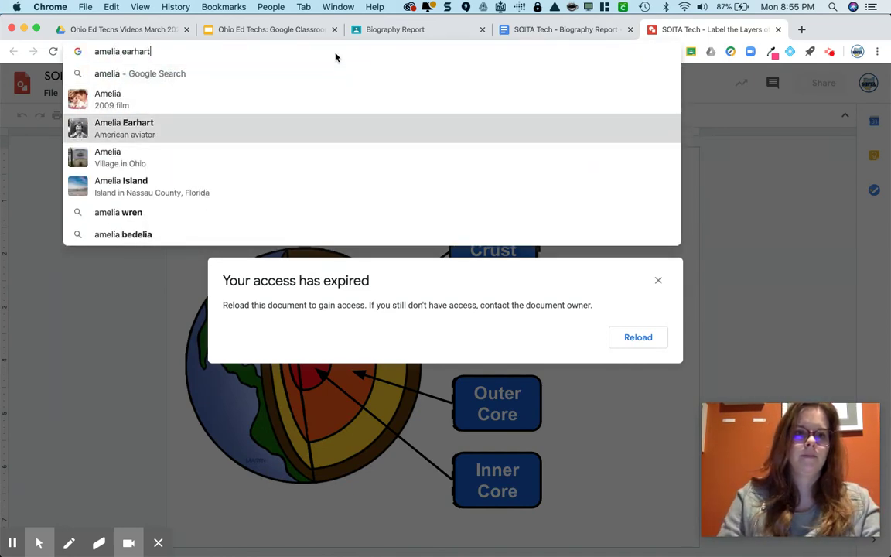
key(Return)
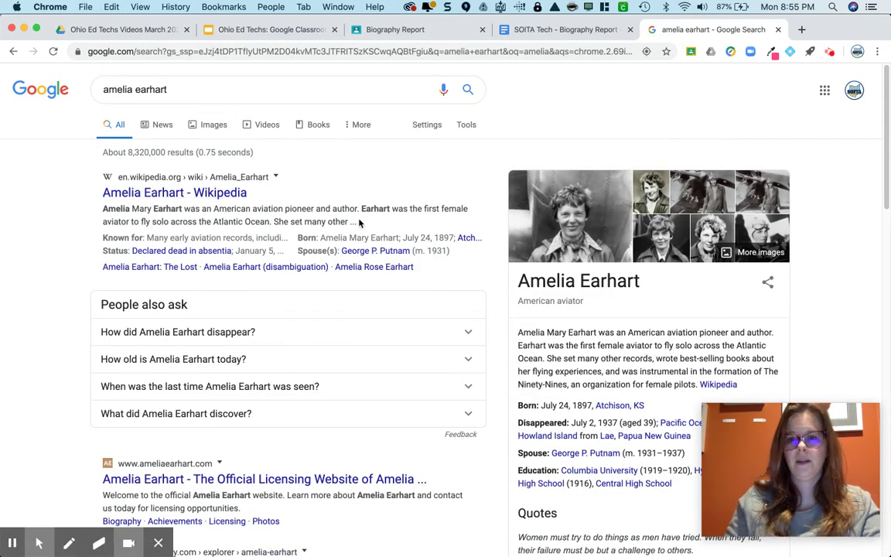
scroll(337, 215, down, 2)
scroll(337, 215, down, 1)
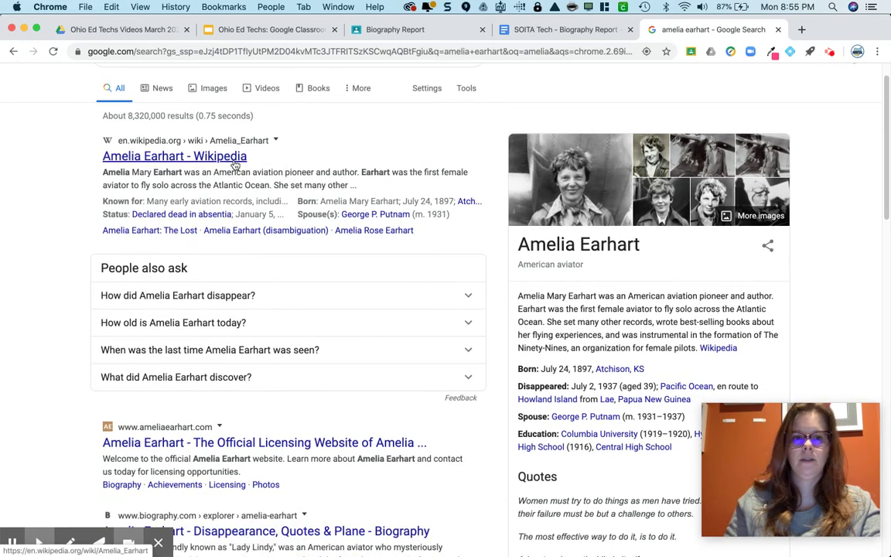
click(230, 447)
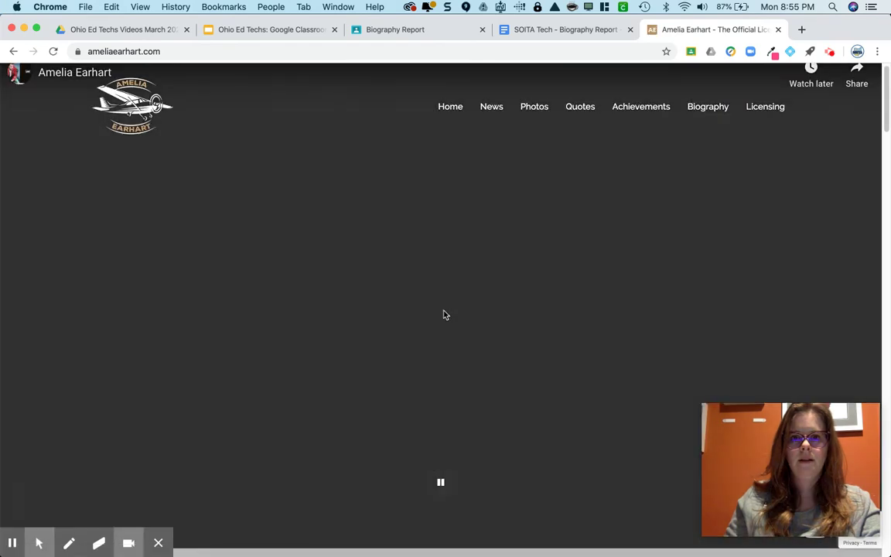
scroll(443, 313, down, 5)
scroll(442, 315, down, 8)
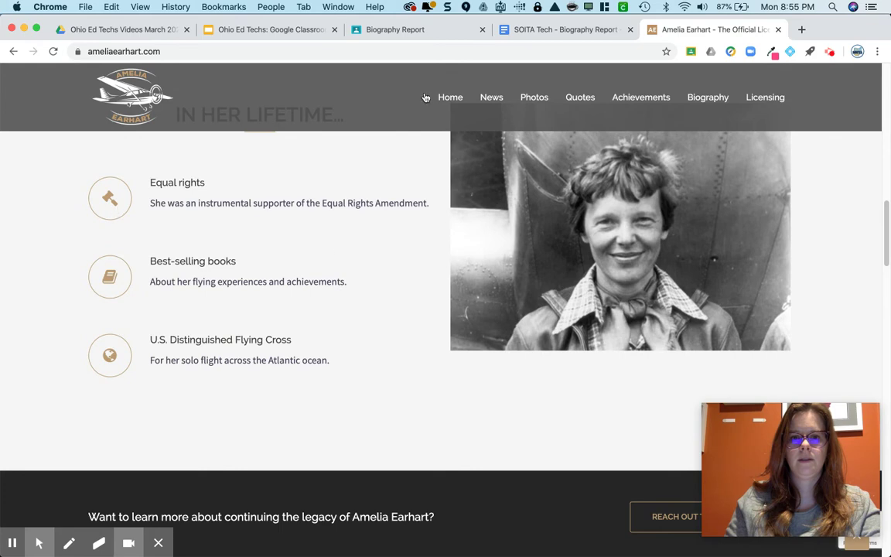
click(13, 51)
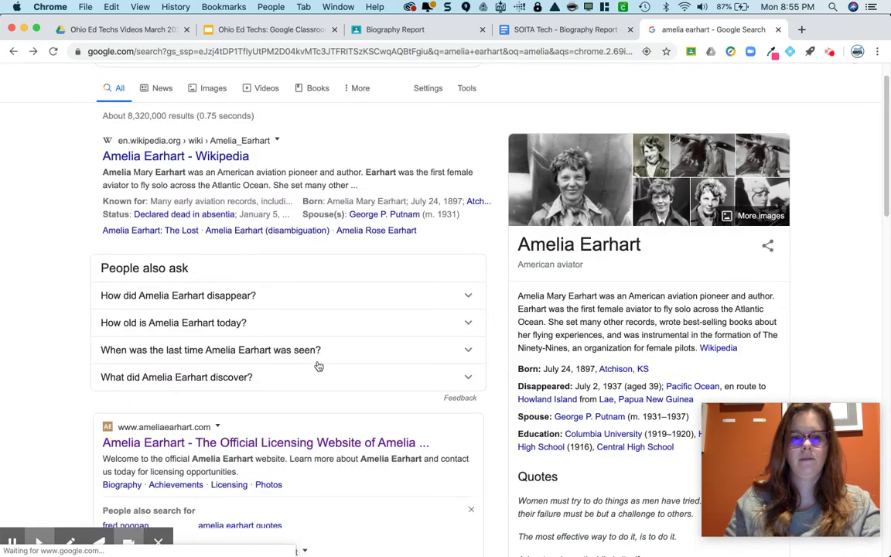
Open the Biography.com Amelia Earhart article and select its text through the Early Life section.
scroll(318, 367, down, 5)
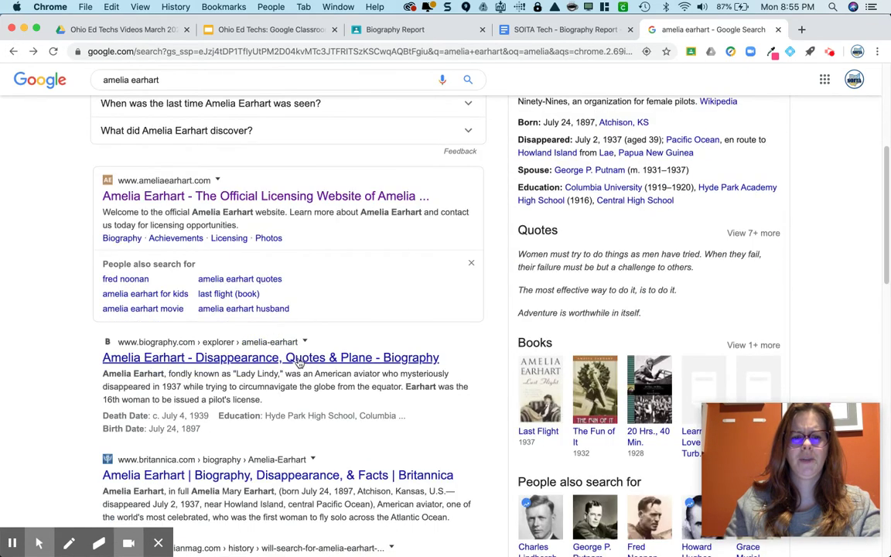
click(299, 361)
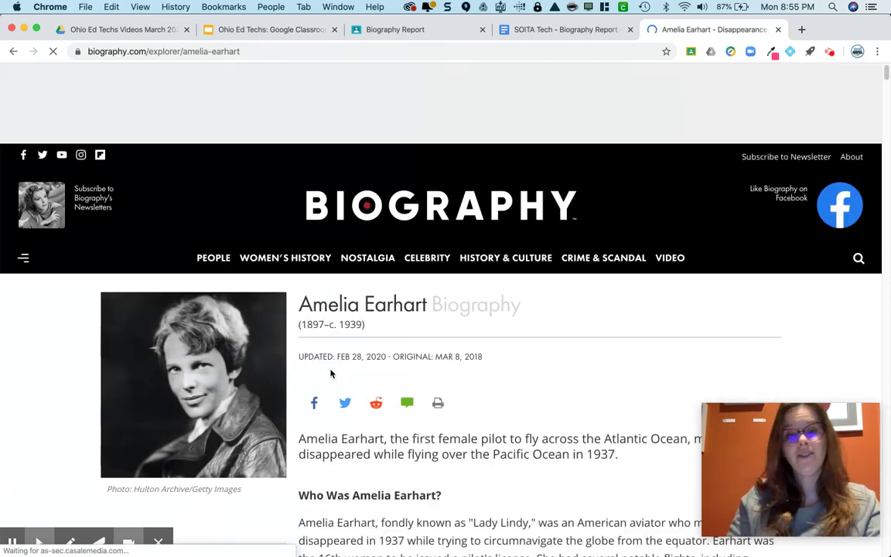
scroll(330, 373, down, 5)
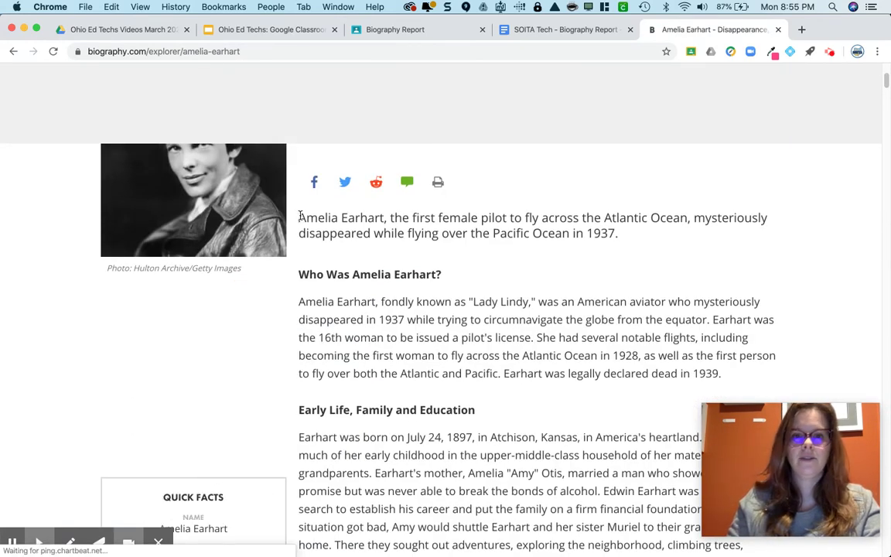
drag(298, 216, 325, 220)
drag(457, 283, 627, 395)
scroll(513, 344, down, 4)
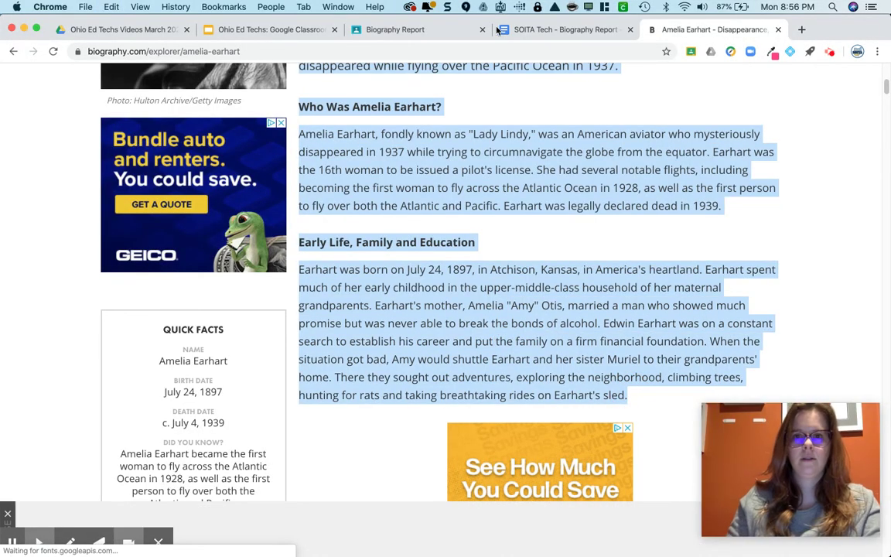
click(541, 31)
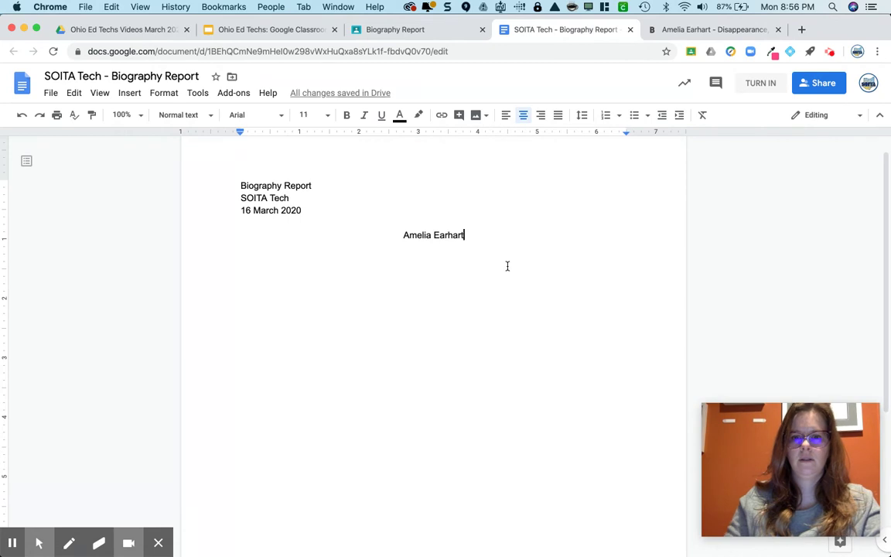
Paste the article text left-aligned below the title, with a blank line before Who Was Amelia Earhart?
key(Return)
key(super+shift+l)
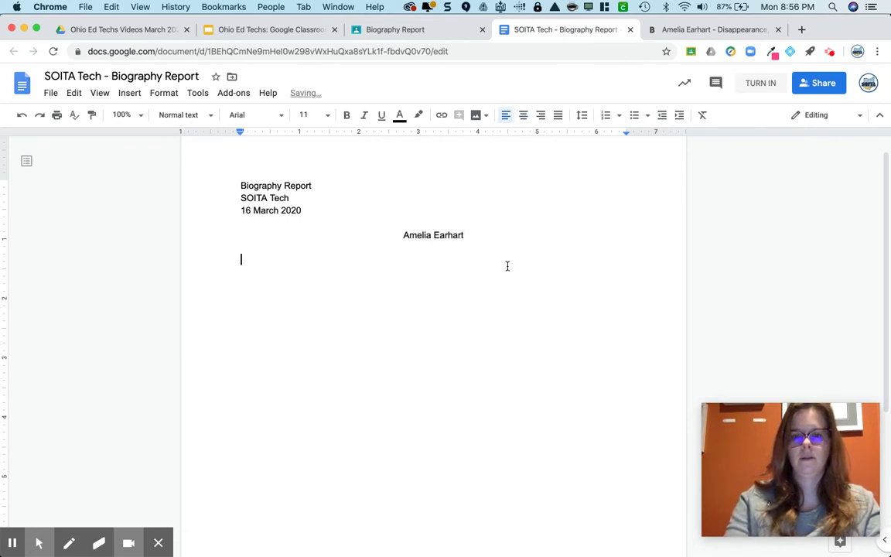
text(Amelia Earhart, the first female pilot to fly across the Atlantic Ocean, mysteriously disappeared while flying over the Pacific Ocean in 1937. Who Was Amelia Earhart? Amelia Earhart, fondly known as "Lady Lindy," was an American aviator who mysteriously disappeared in 1937 while trying to circumnavigate the globe from the equator. Earhart was the 16th woman to be issued a pilot's license. She had several notable flights, including becoming the first woman to fly across the Atlantic Ocean in 1928, as well as the first person to fly over both the Atlantic and Pacific. Earhart was legally declared dead in 1939.  Early Life, Family and Education Earhart was born on July 24, 1897, in Atchison, Kansas, in America's heartland. Earhart spent much of her early childhood in the upper-middle-class household of her maternal grandparents. Earhart's mother, Amelia "Amy" Otis, married a man who showed much promise but was never able to break the bonds of alcohol. Edwin Earhart was on a constant search to establish his career and put the family on a firm financial foundation. When the situation got bad, Amy would shuttle Earhart and her sister Muriel to their grandparents' home. There they sought out adventures, exploring the neighborhood, climbing trees, hunting for rats and taking breathtaking rides on Earhart's sled.)
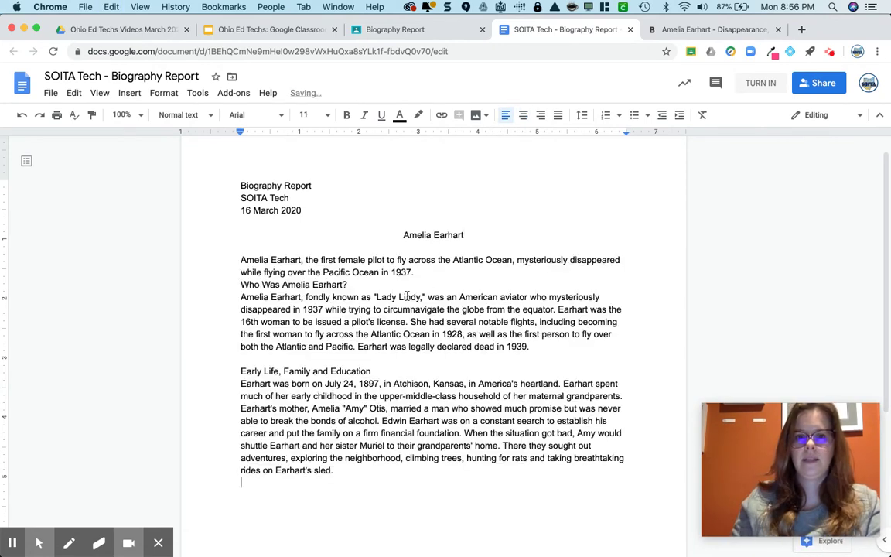
click(242, 285)
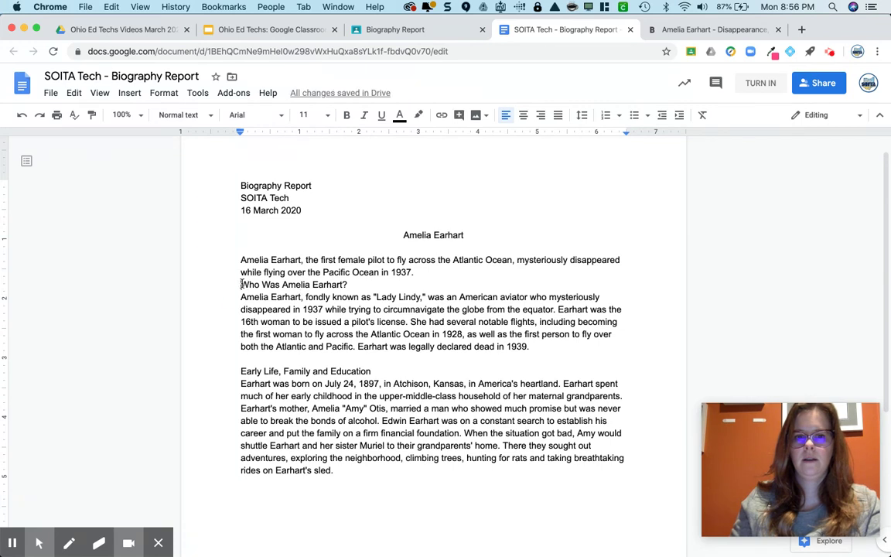
key(Return)
Bold the Early Life and Who Was Amelia Earhart? headings and the title, then turn in.
drag(241, 385, 383, 380)
key(super+b)
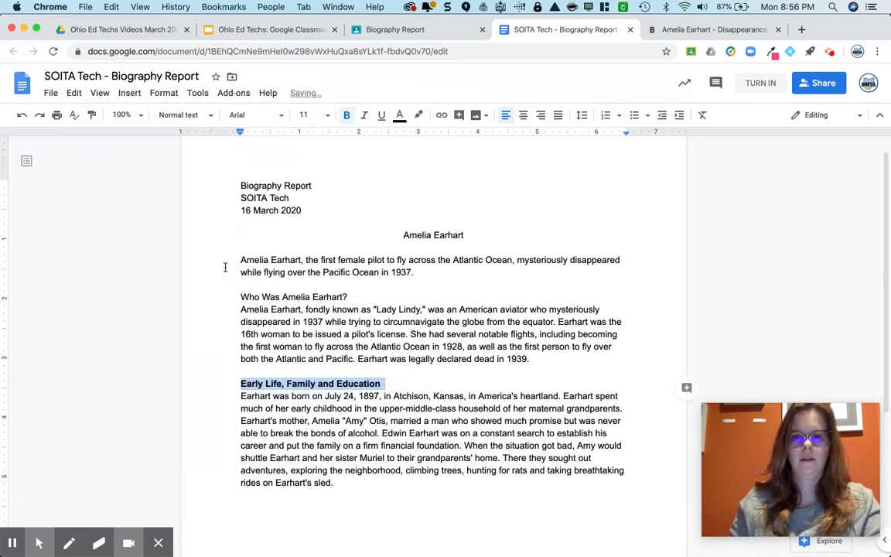
drag(240, 295, 368, 294)
key(super+b)
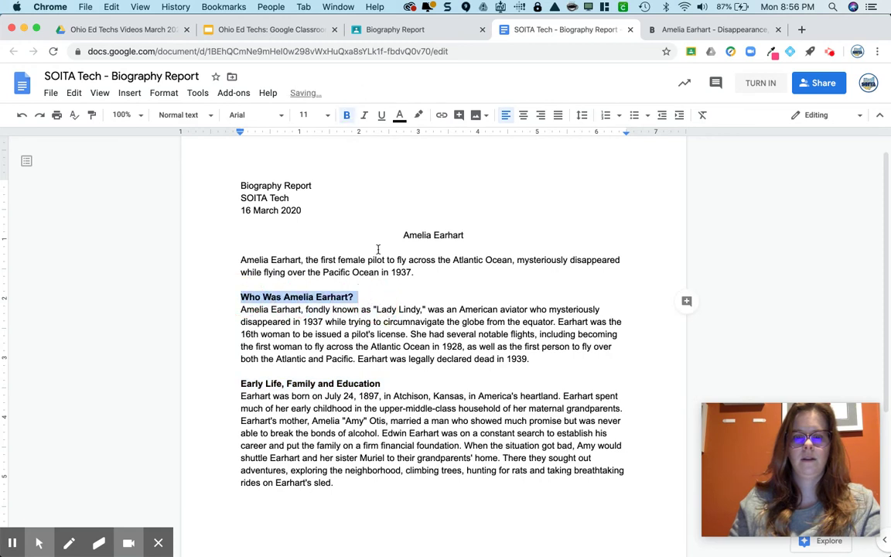
drag(400, 232, 471, 234)
key(super+b)
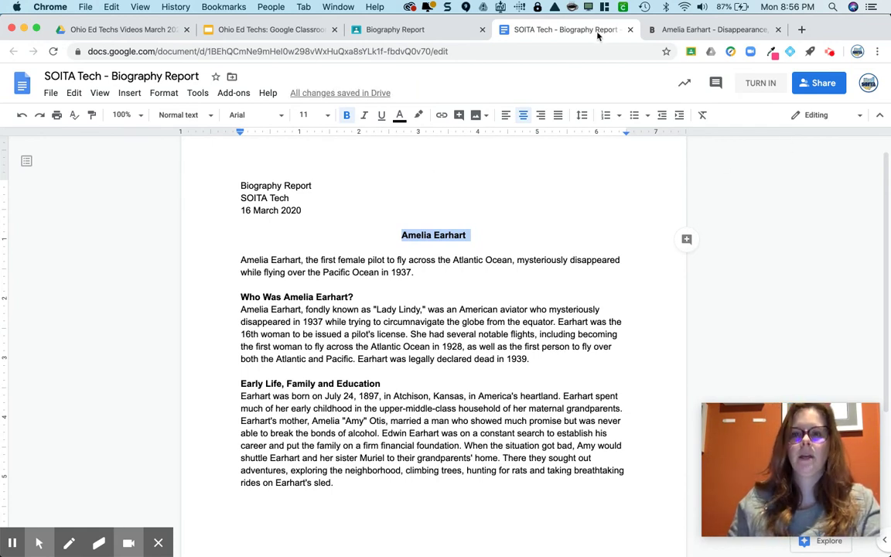
click(755, 86)
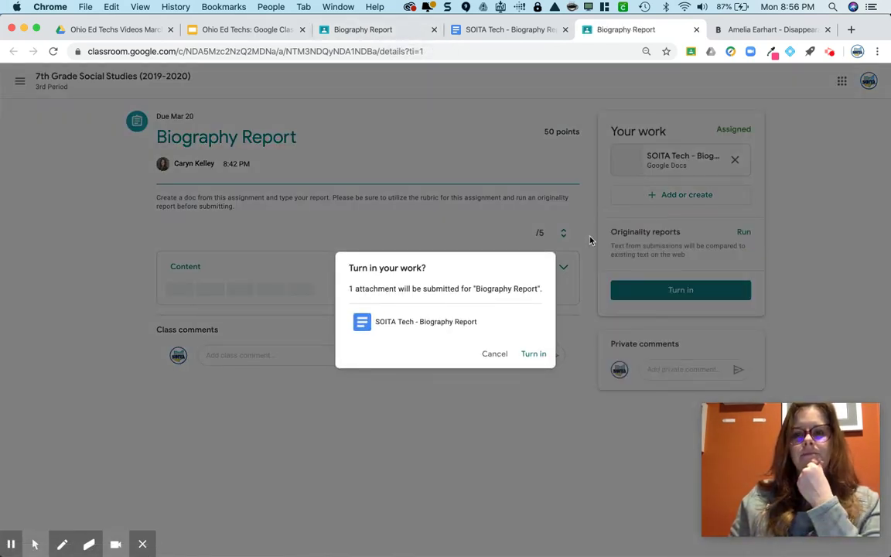
Turn in the Biography Report, unsubmit it back to Assigned, and start an originality report run.
click(534, 354)
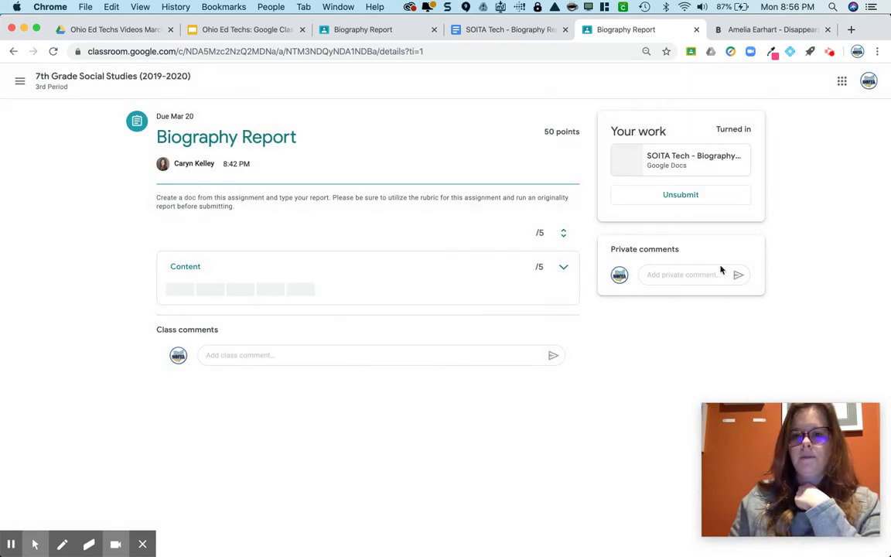
click(726, 193)
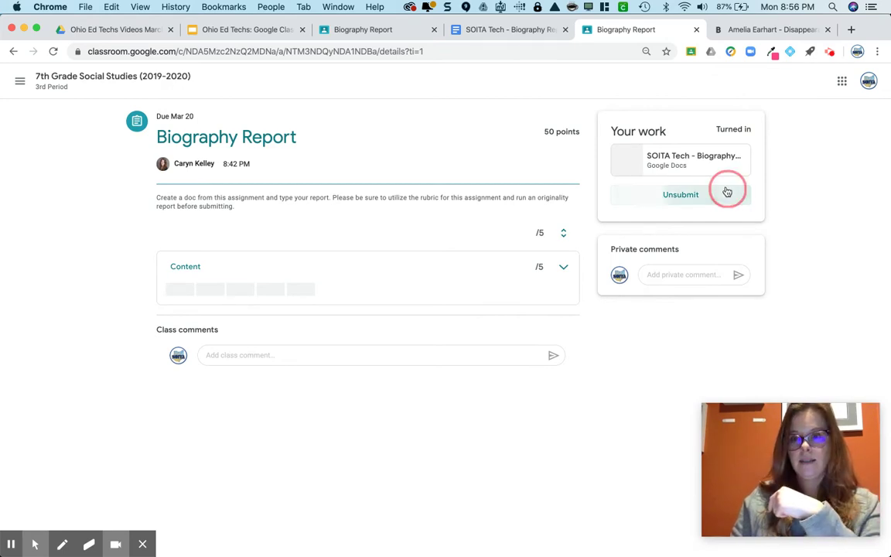
click(509, 345)
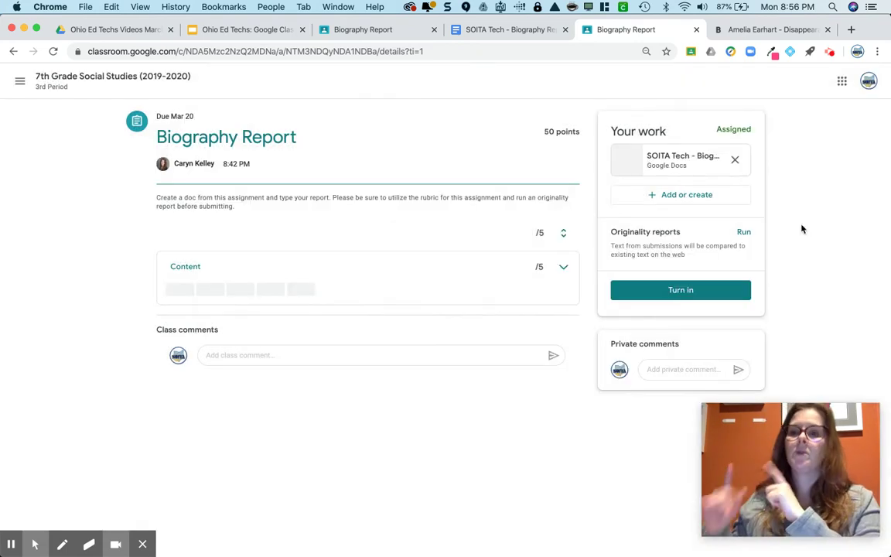
click(743, 232)
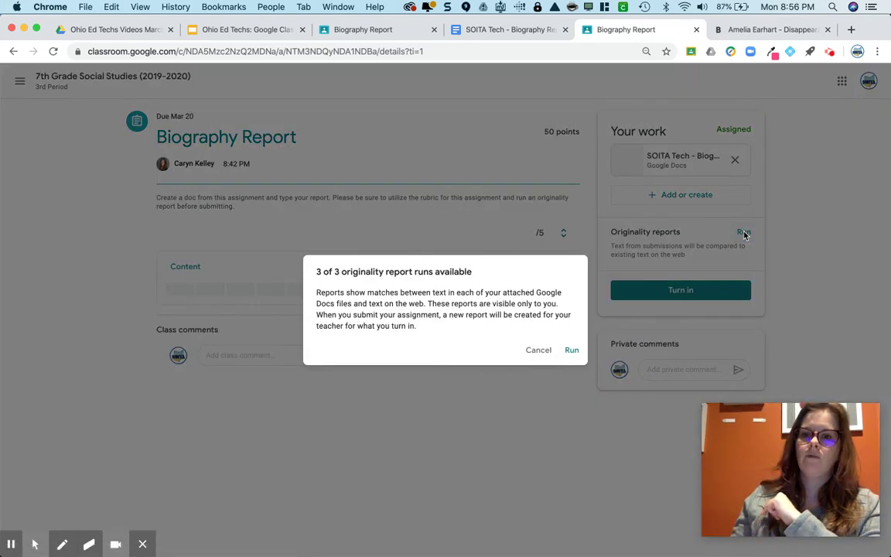
Run the originality report on the attached doc and open the finished report.
click(575, 352)
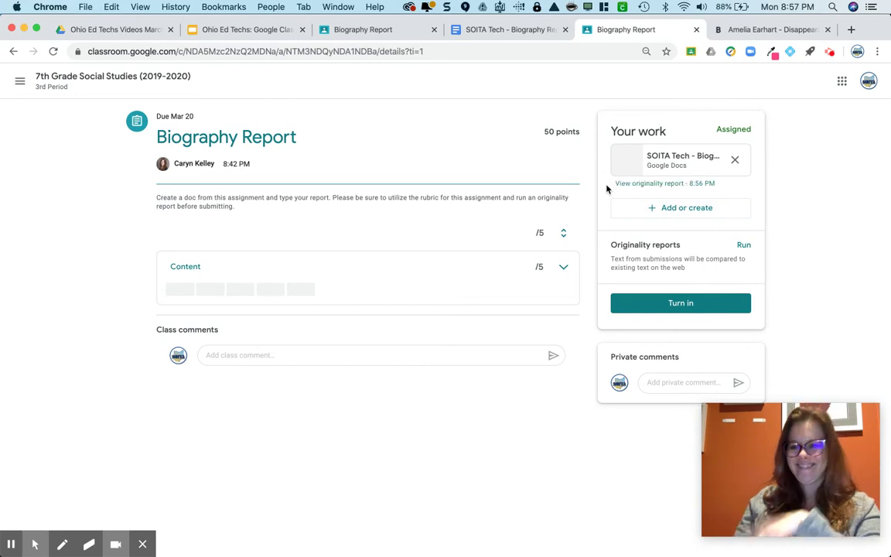
click(661, 186)
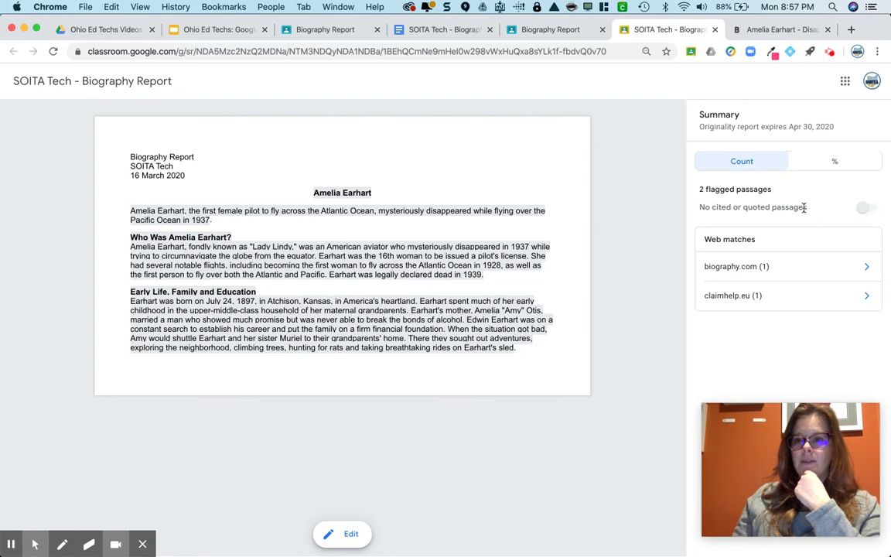
Inspect the biography.com and claimhelp.eu matches, show results as percentages, and return to the assignment.
click(867, 208)
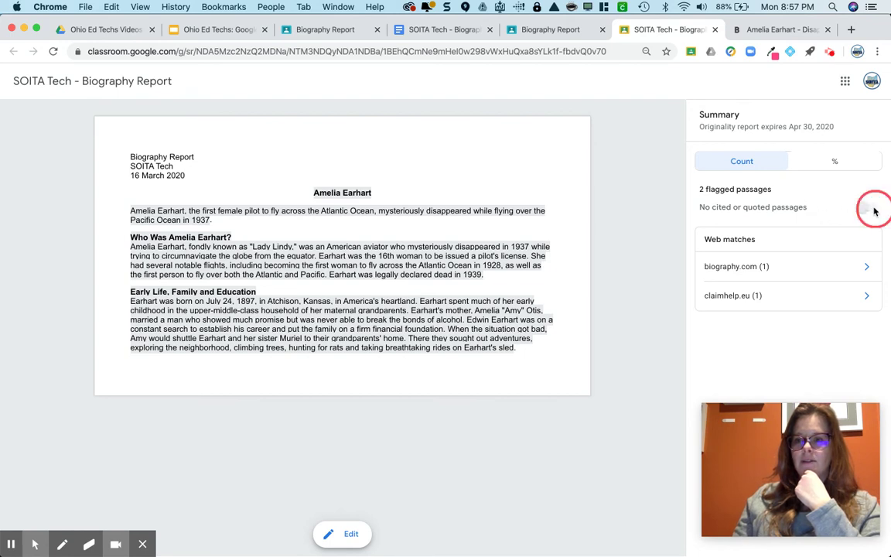
click(794, 265)
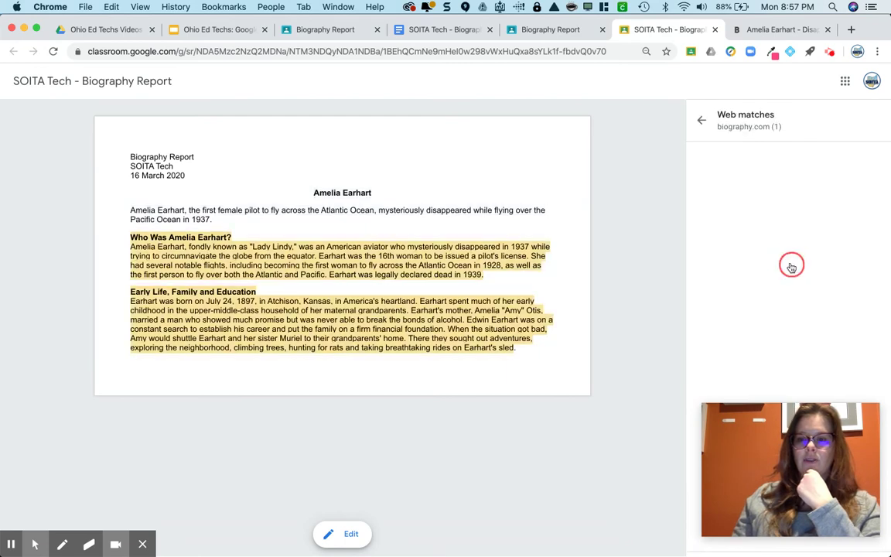
click(702, 119)
click(756, 297)
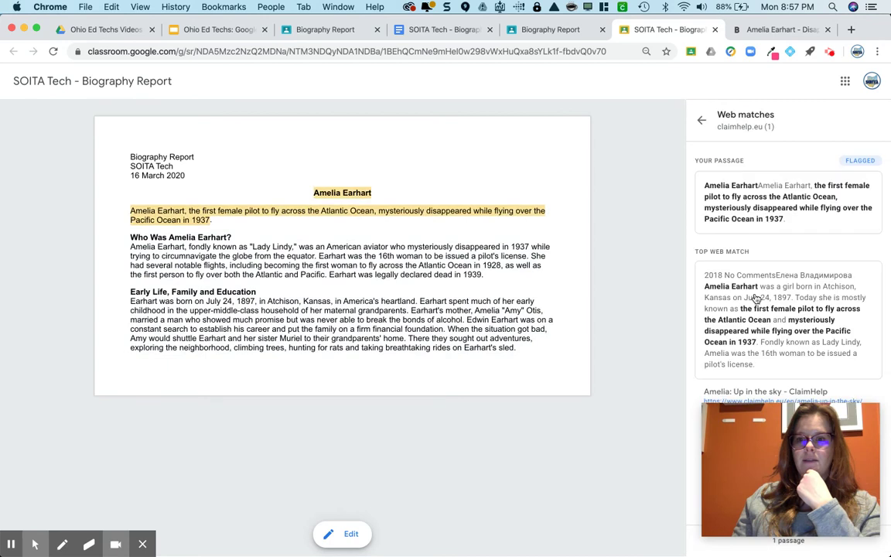
click(702, 120)
click(836, 162)
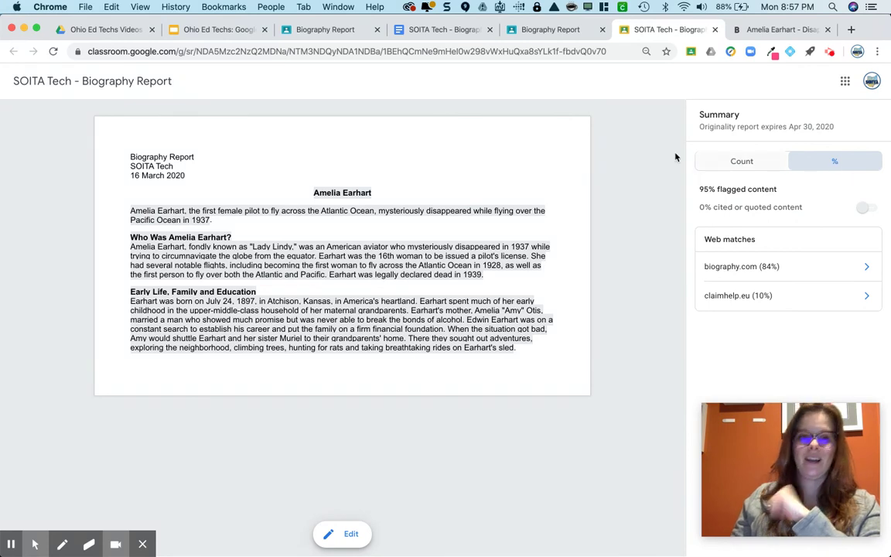
click(548, 31)
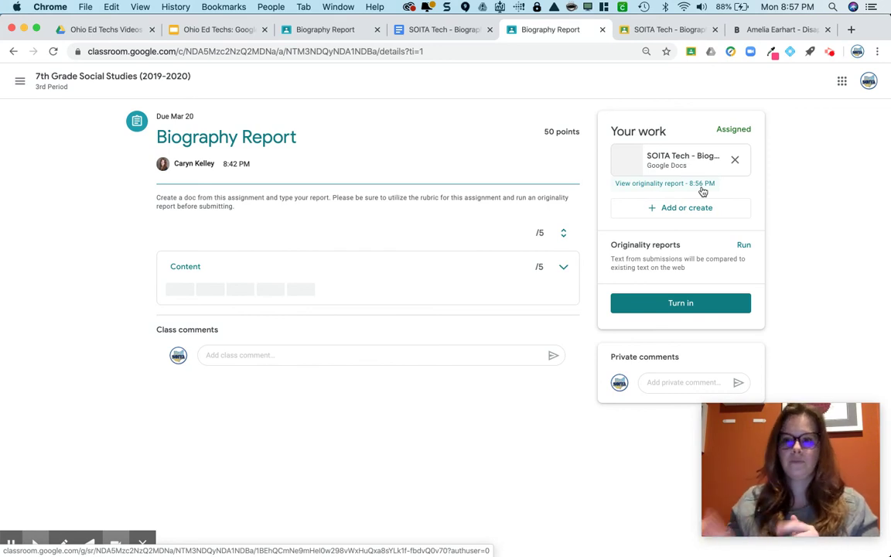
Turn in the Biography Report with its attached doc, then go back to the 7th Grade Social Studies stream.
click(691, 307)
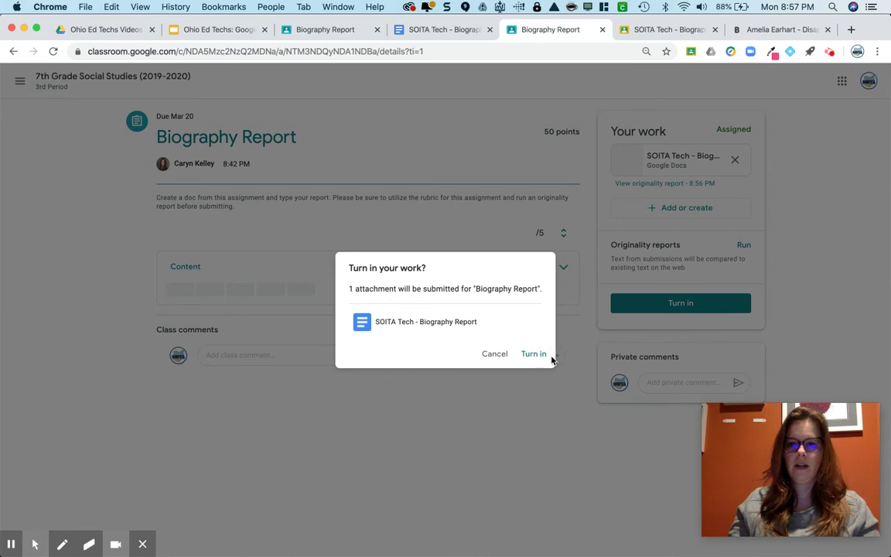
click(533, 355)
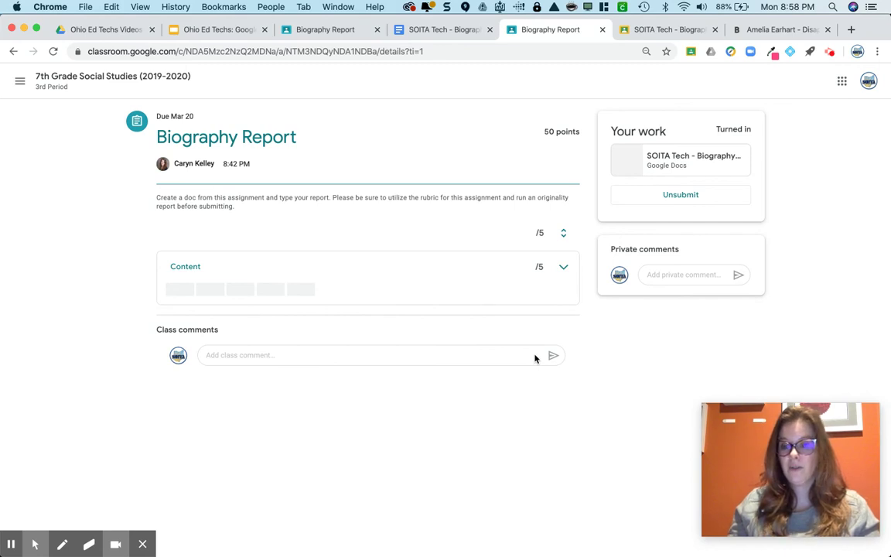
click(120, 77)
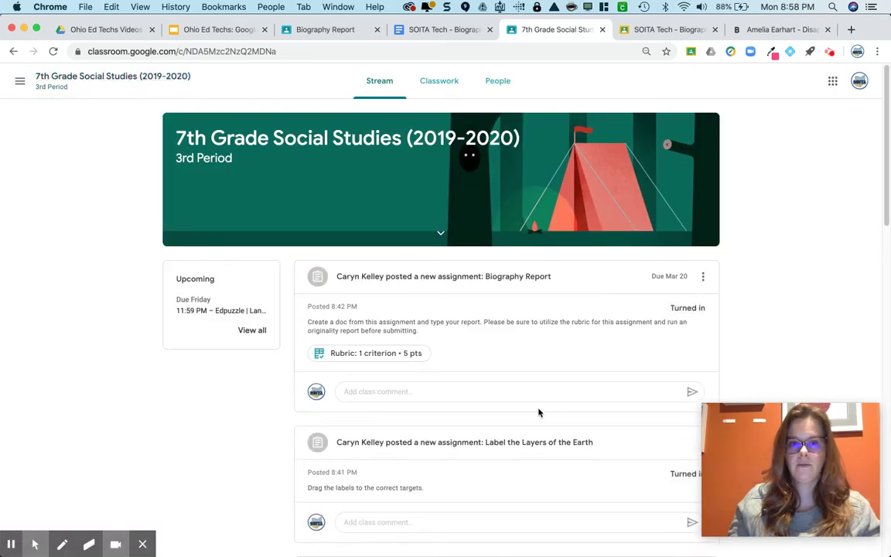
Scroll the stream down to the Demo II post and open its DPS GCE II Demo form.
scroll(534, 410, down, 10)
scroll(527, 409, down, 5)
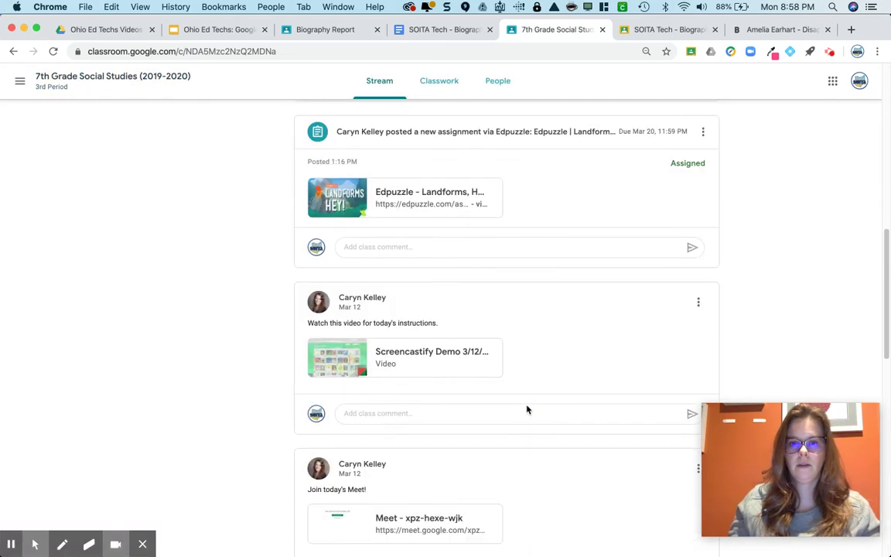
scroll(524, 410, down, 3)
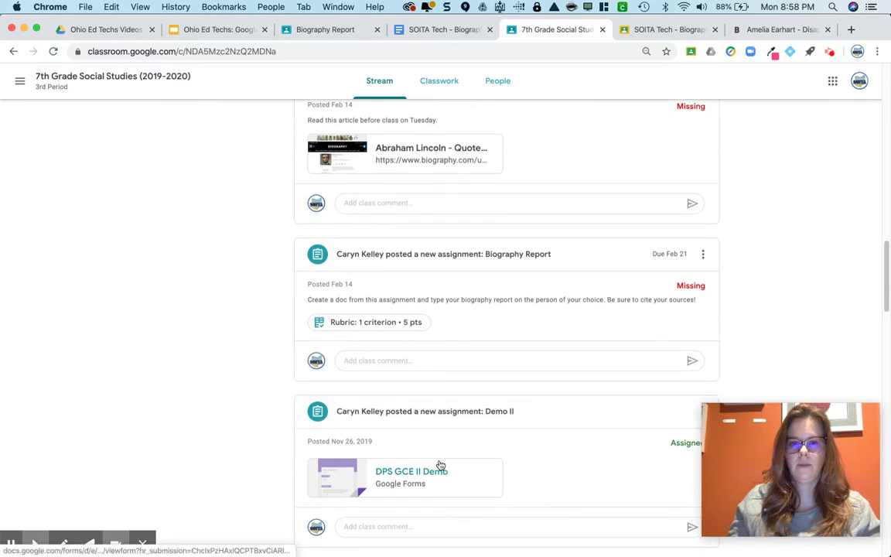
scroll(438, 465, down, 2)
click(432, 320)
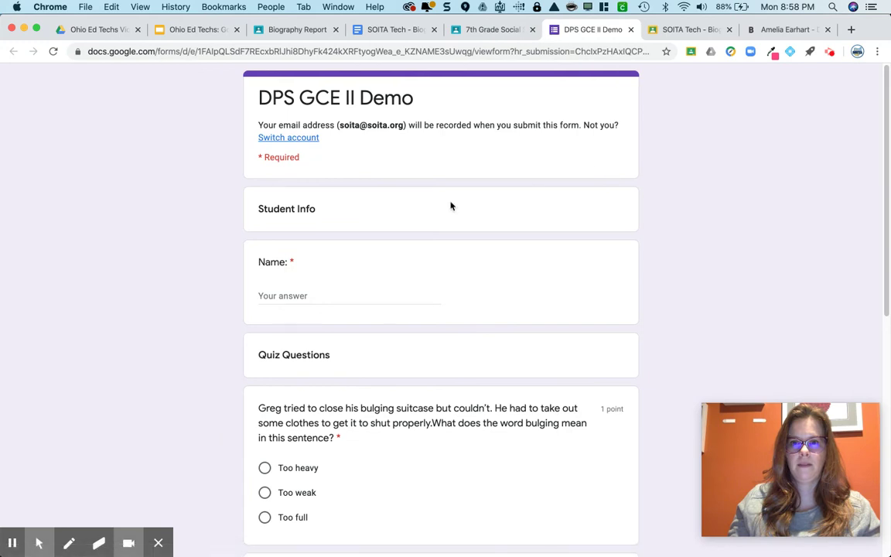
Enter the student's name, then answer Too full and You have on the first two questions.
click(320, 297)
text(SOITA)
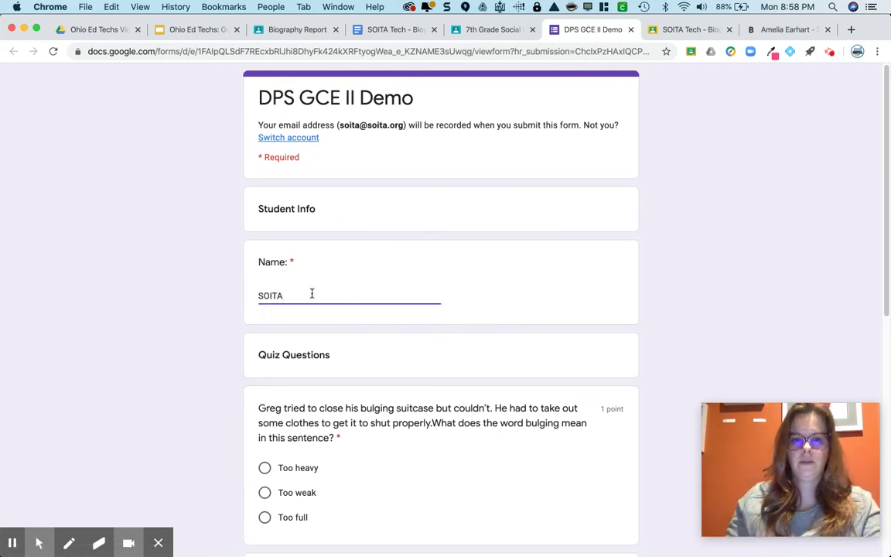
scroll(314, 334, down, 1)
scroll(314, 335, down, 5)
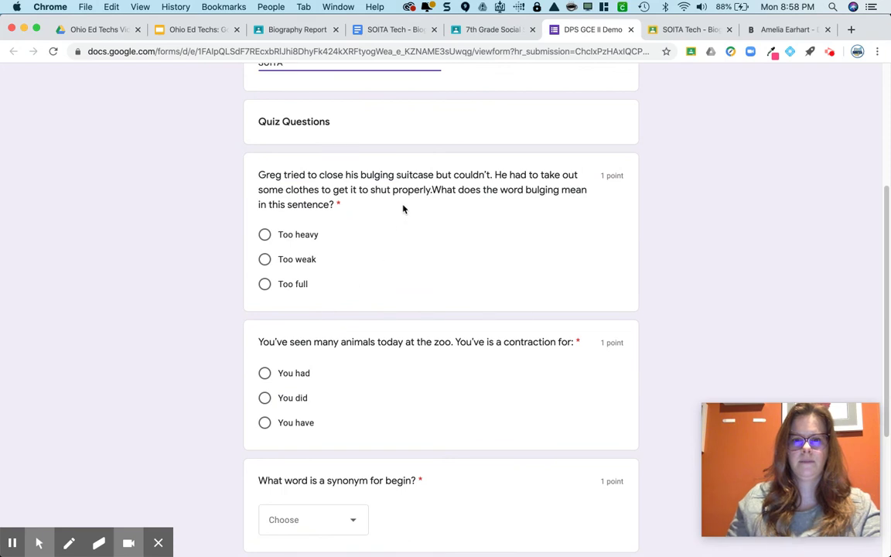
click(265, 285)
scroll(271, 288, down, 2)
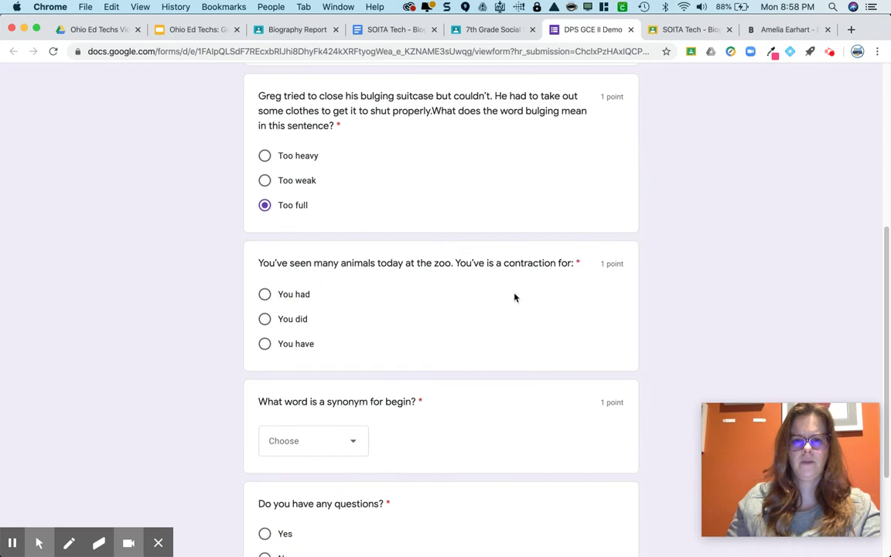
click(264, 345)
Pick Start for the synonym question, answer No, submit the quiz and view the score.
scroll(332, 290, down, 4)
click(332, 291)
click(294, 362)
click(264, 408)
click(273, 455)
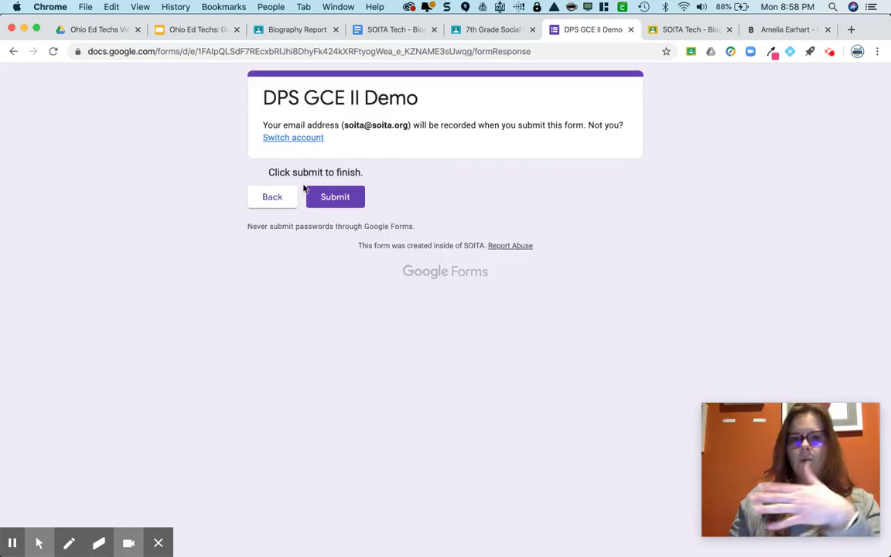
click(336, 198)
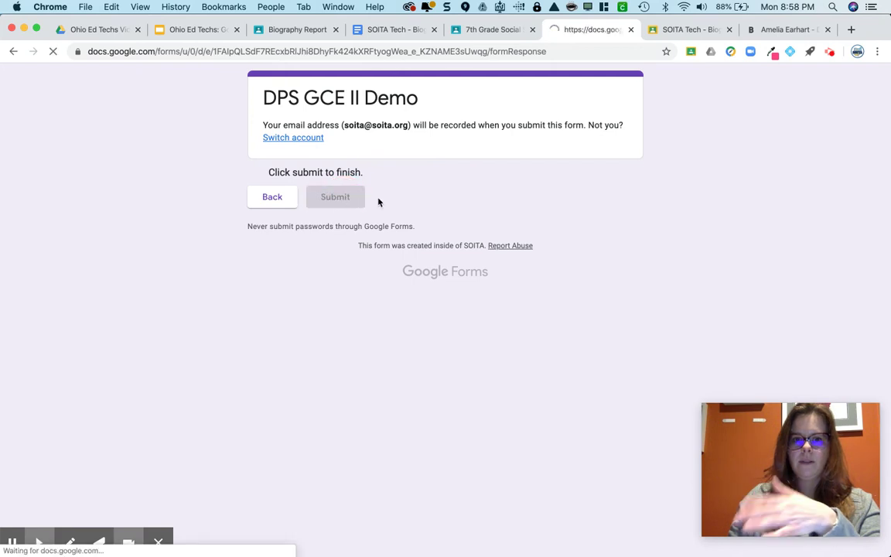
click(316, 171)
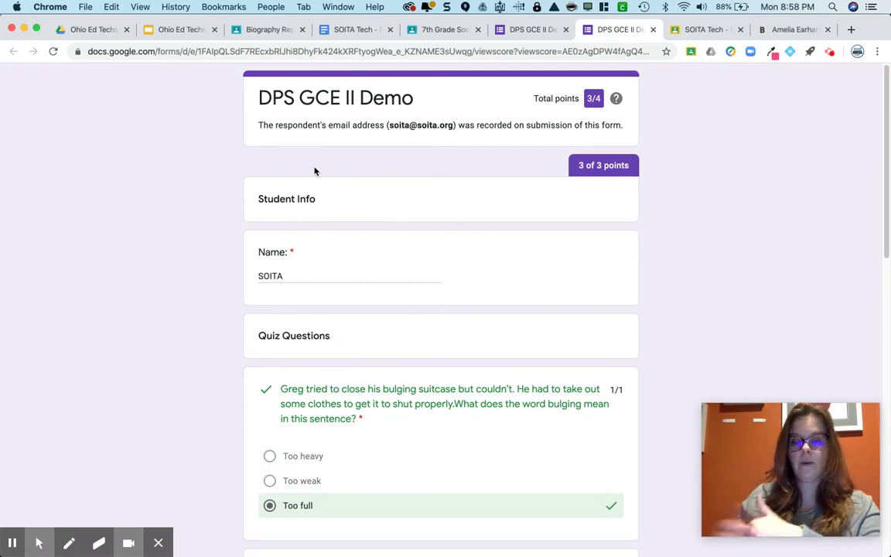
Scroll through the graded 3/4 answers, then close both DPS GCE II Demo quiz tabs.
scroll(309, 334, down, 10)
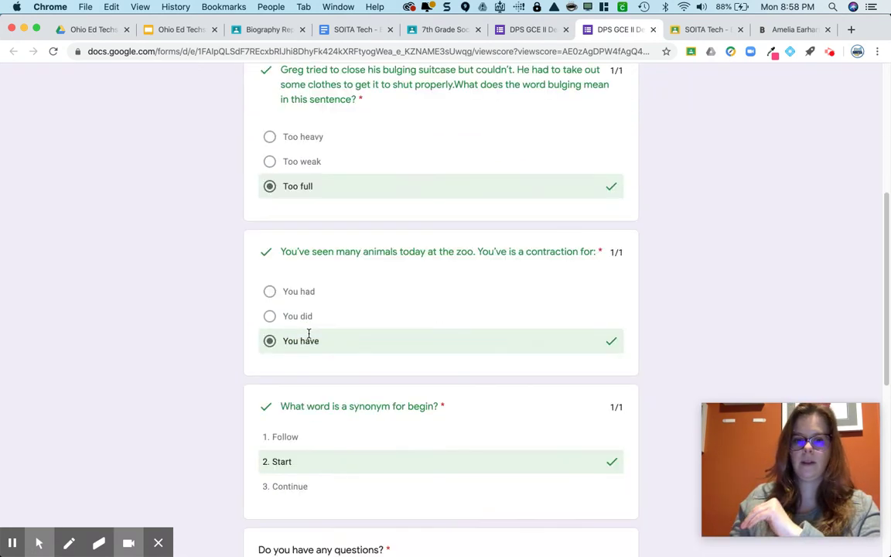
scroll(308, 334, down, 5)
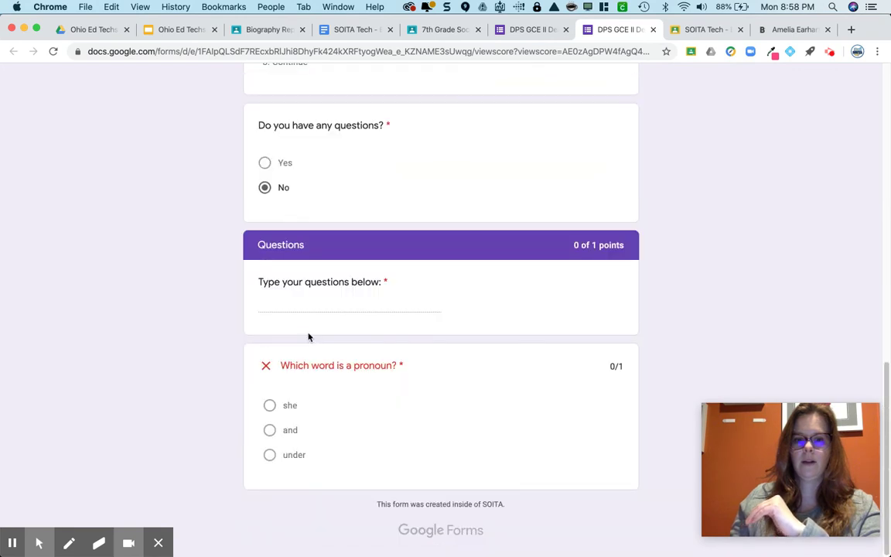
scroll(323, 352, up, 15)
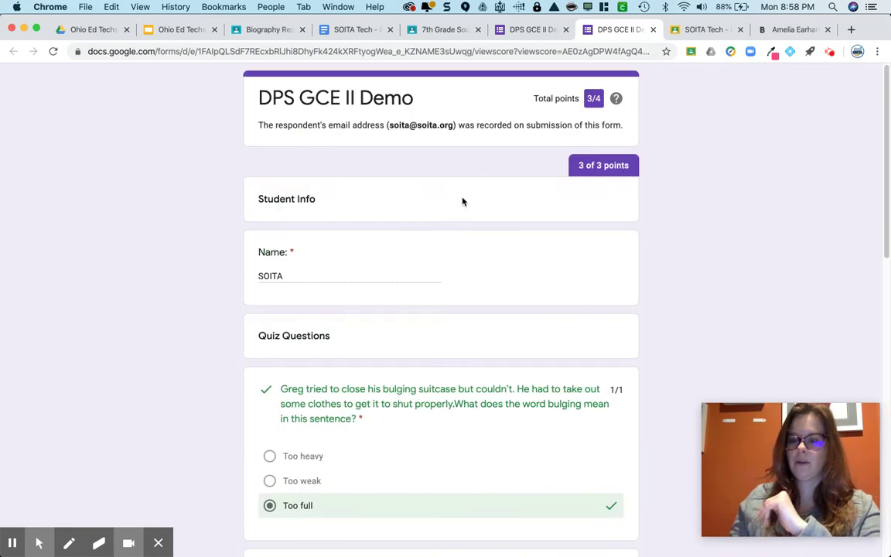
click(526, 31)
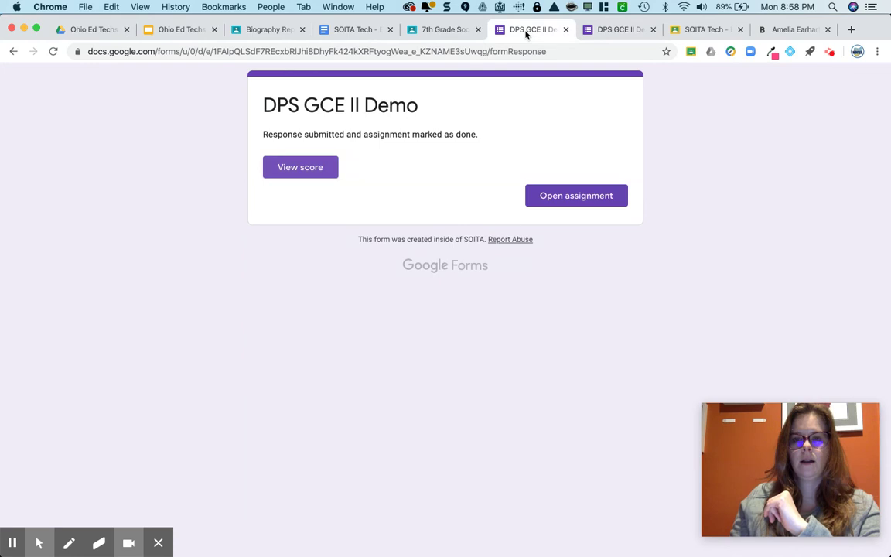
click(566, 29)
click(566, 29)
Browse the class People list and To-do page, then show slide 1 of the Ohio Ed Techs deck.
click(434, 29)
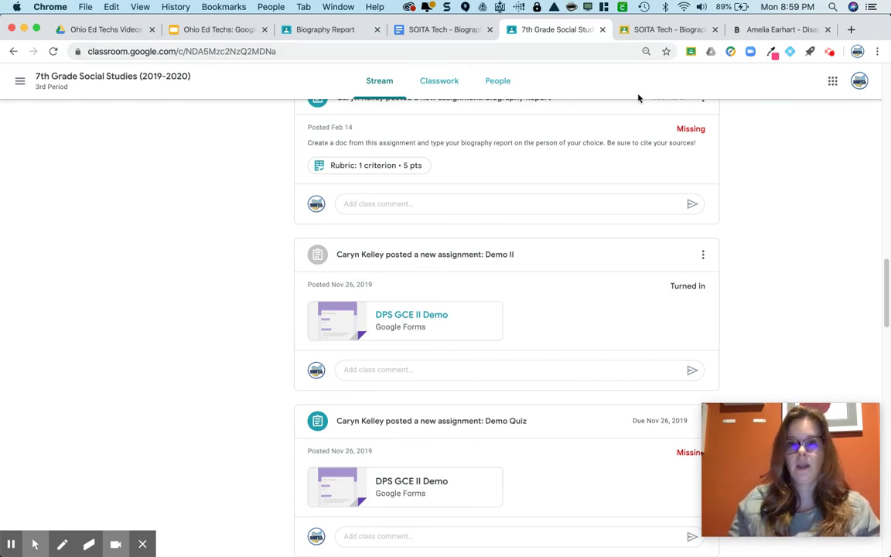
click(502, 82)
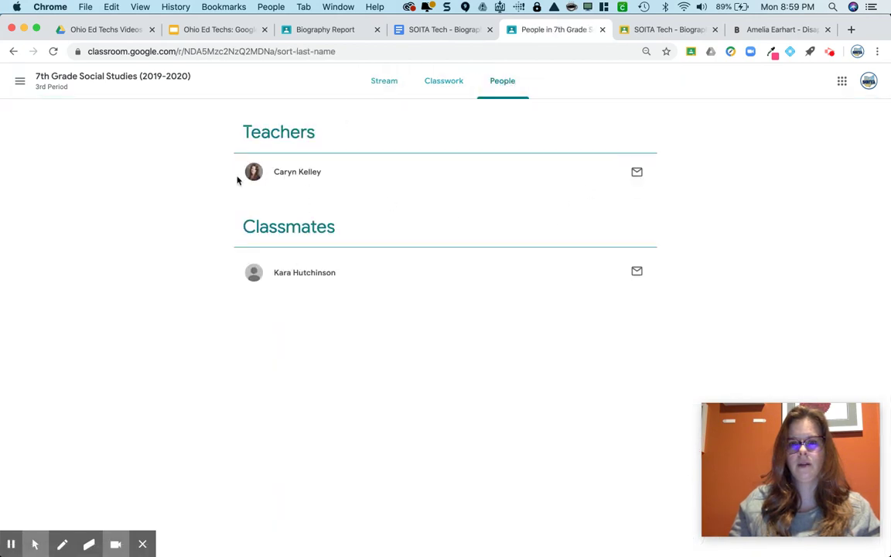
click(20, 81)
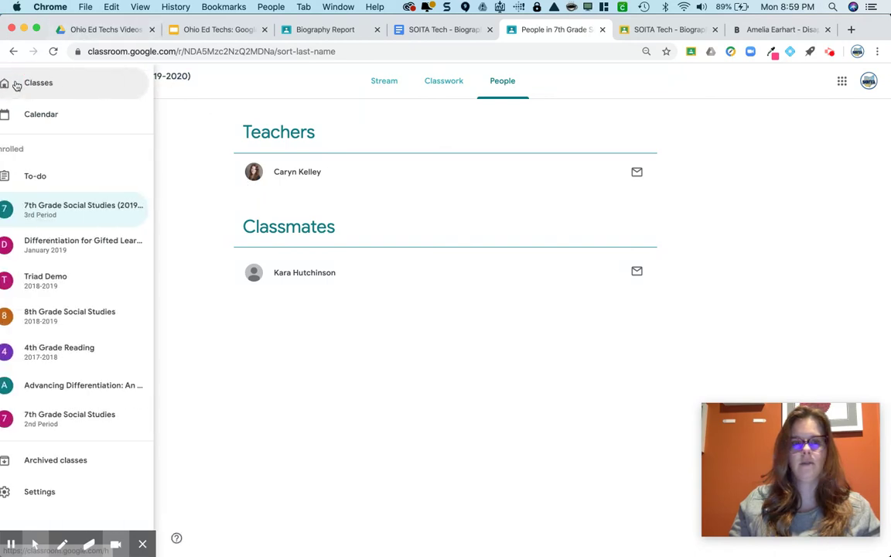
click(64, 181)
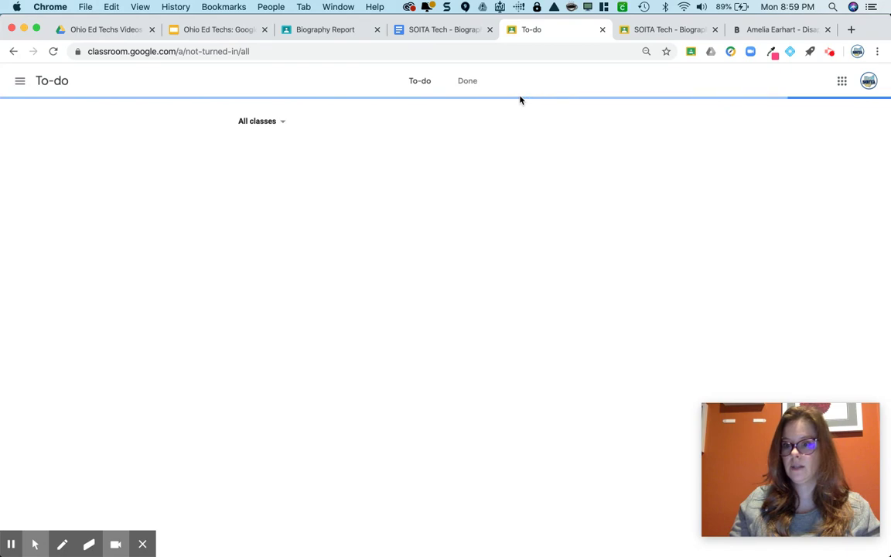
click(194, 31)
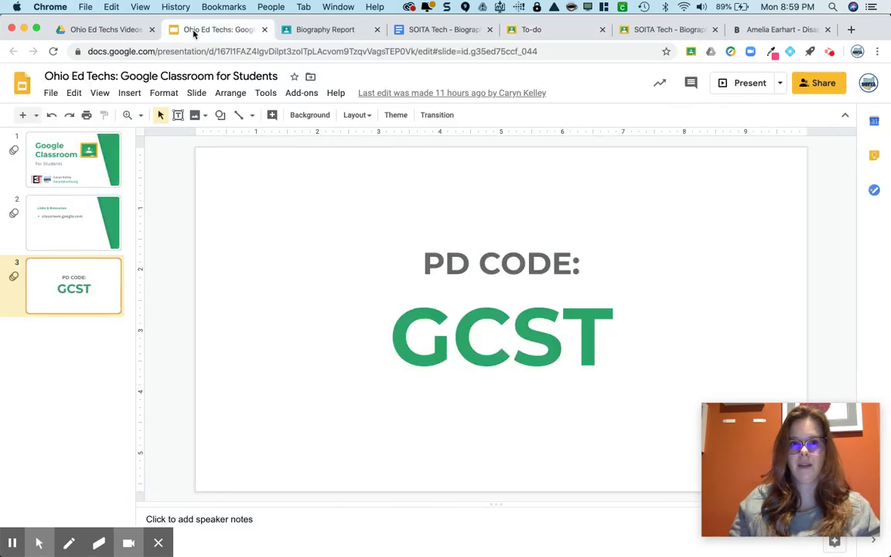
click(100, 147)
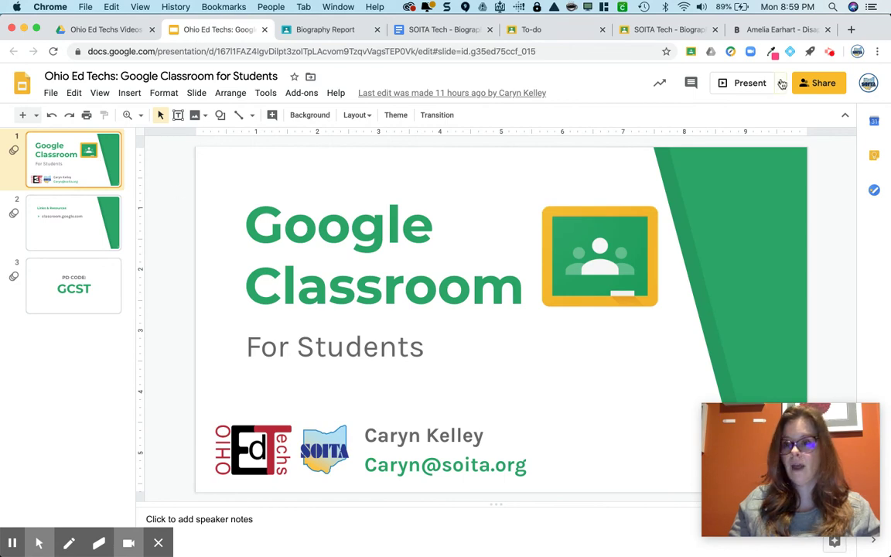